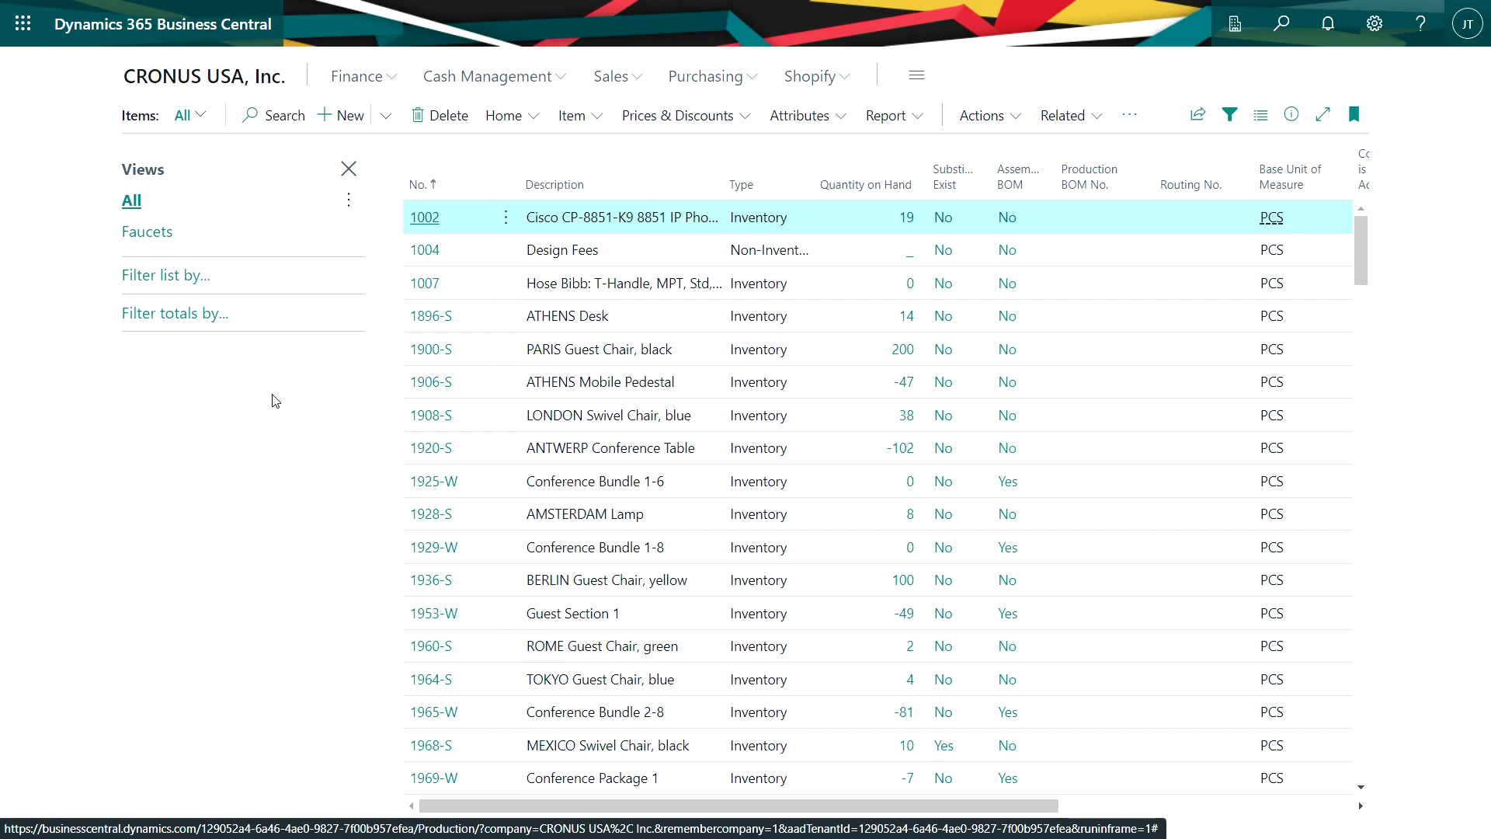
- Filter the item list to Faucets and upload the Kohler K-45100-4 picture for a new item
left_click(151, 237)
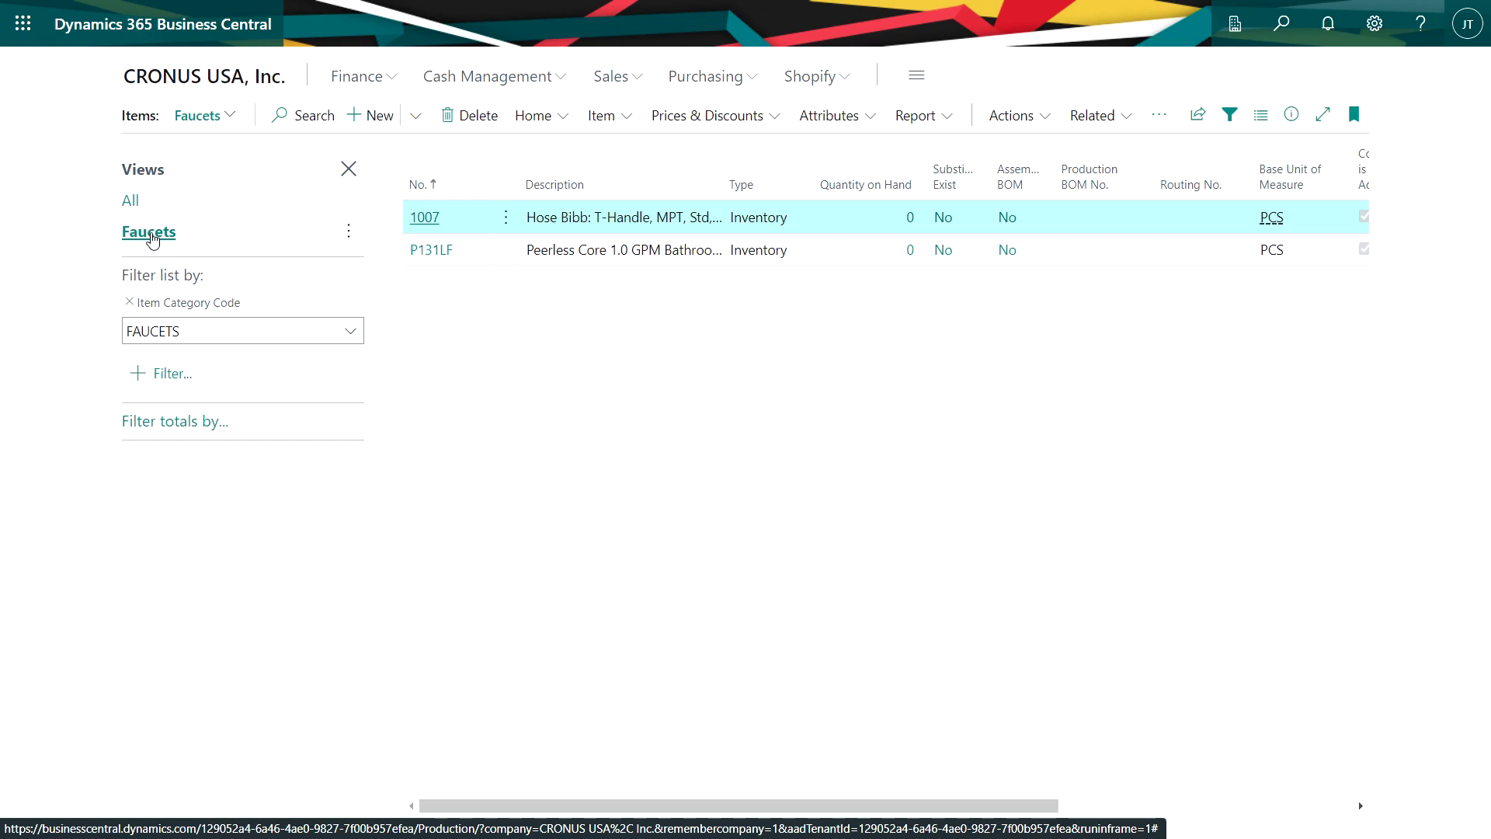
left_click(417, 116)
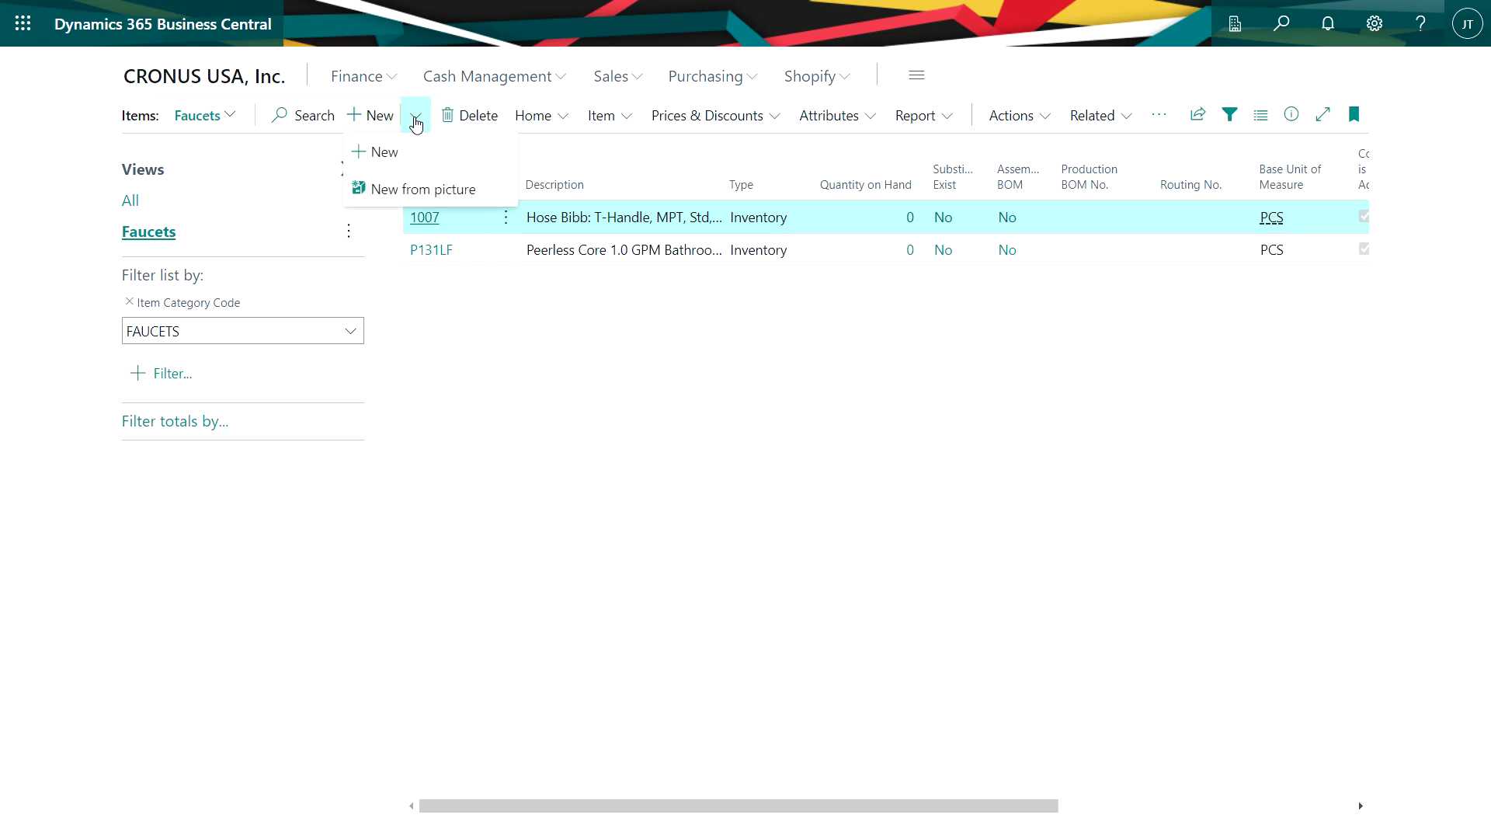
left_click(420, 192)
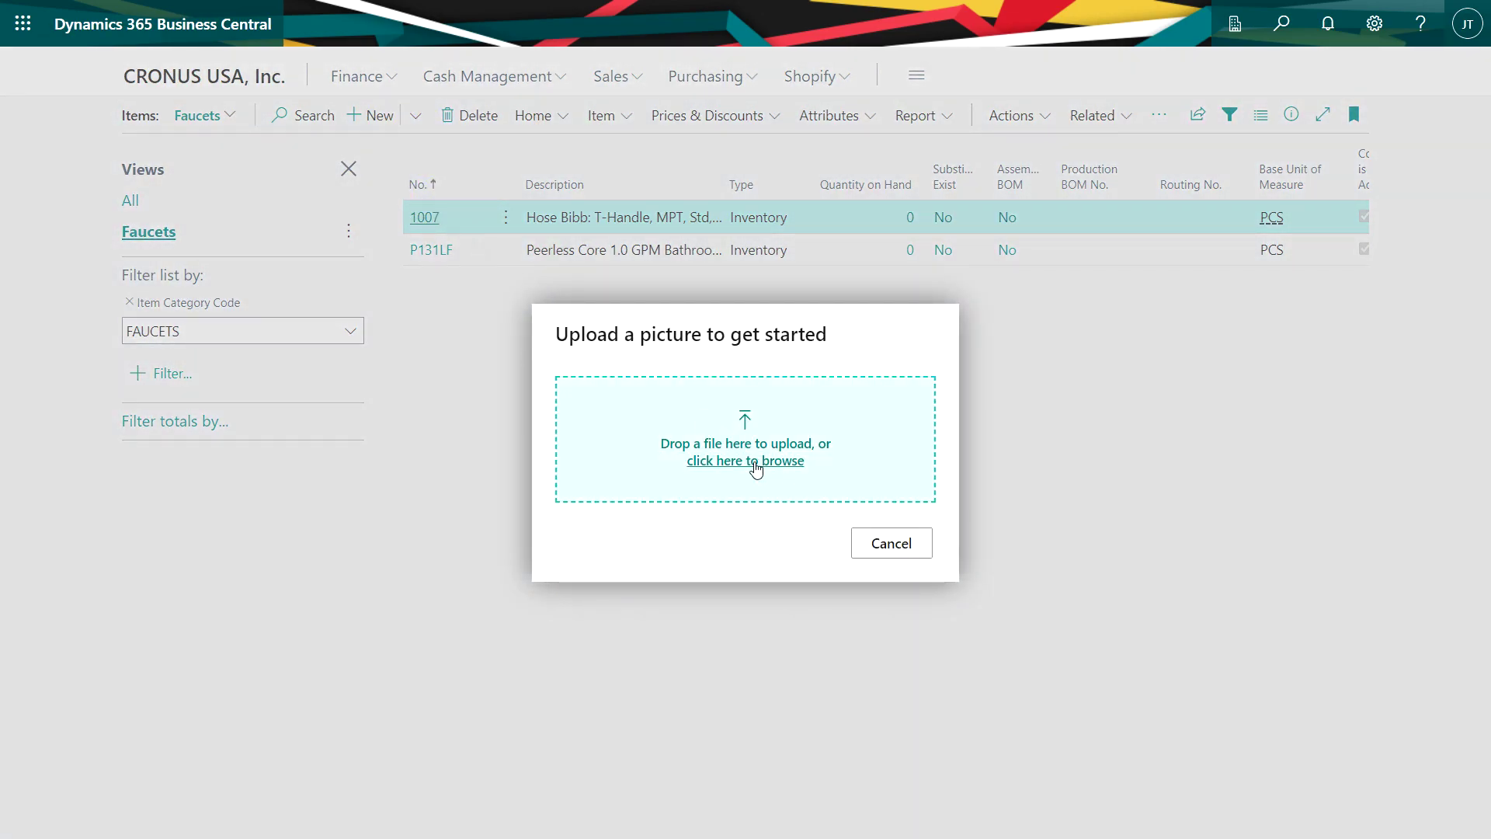
left_click(755, 463)
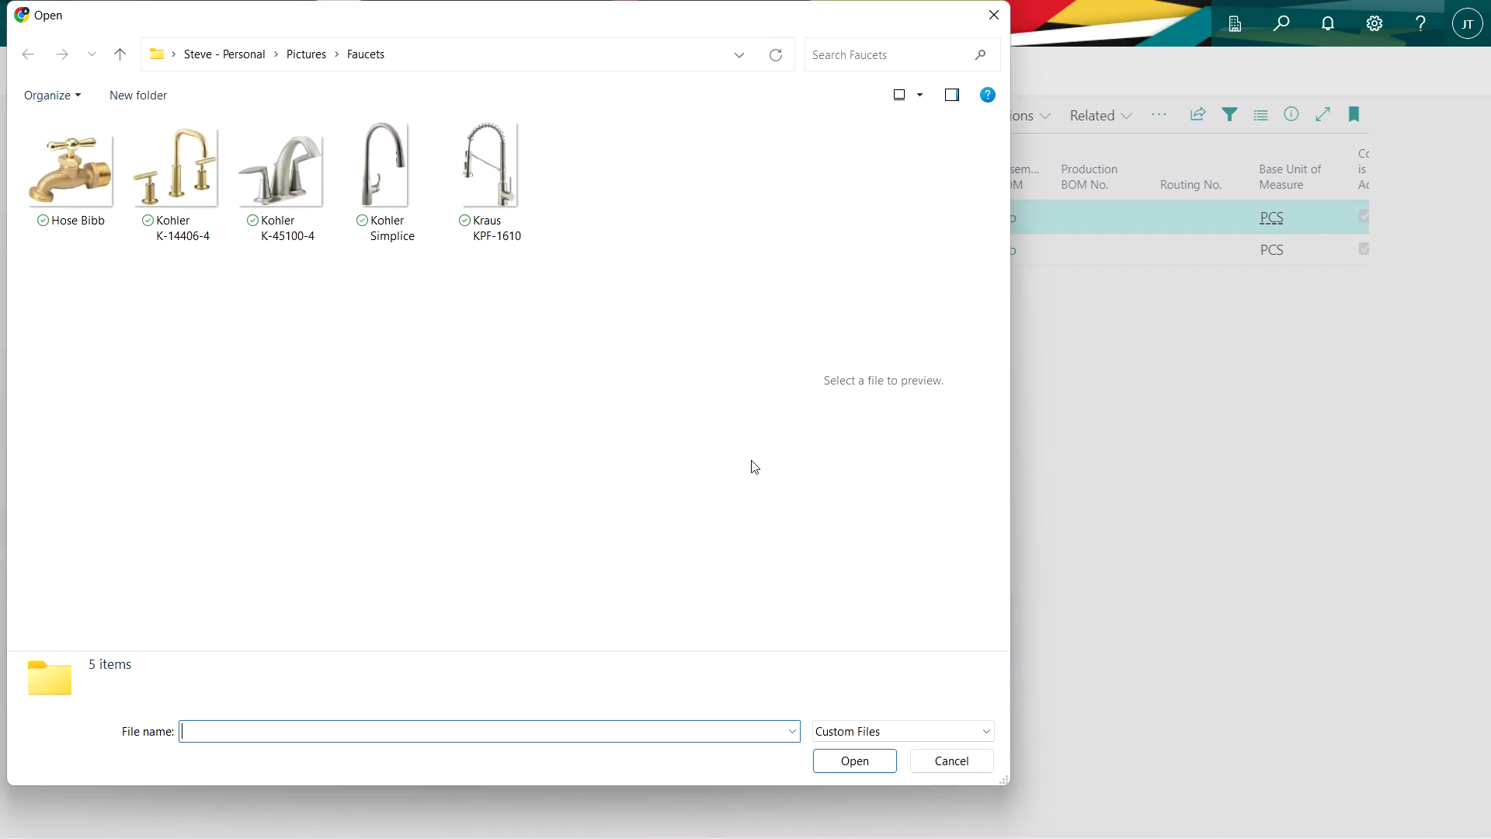
left_click(279, 175)
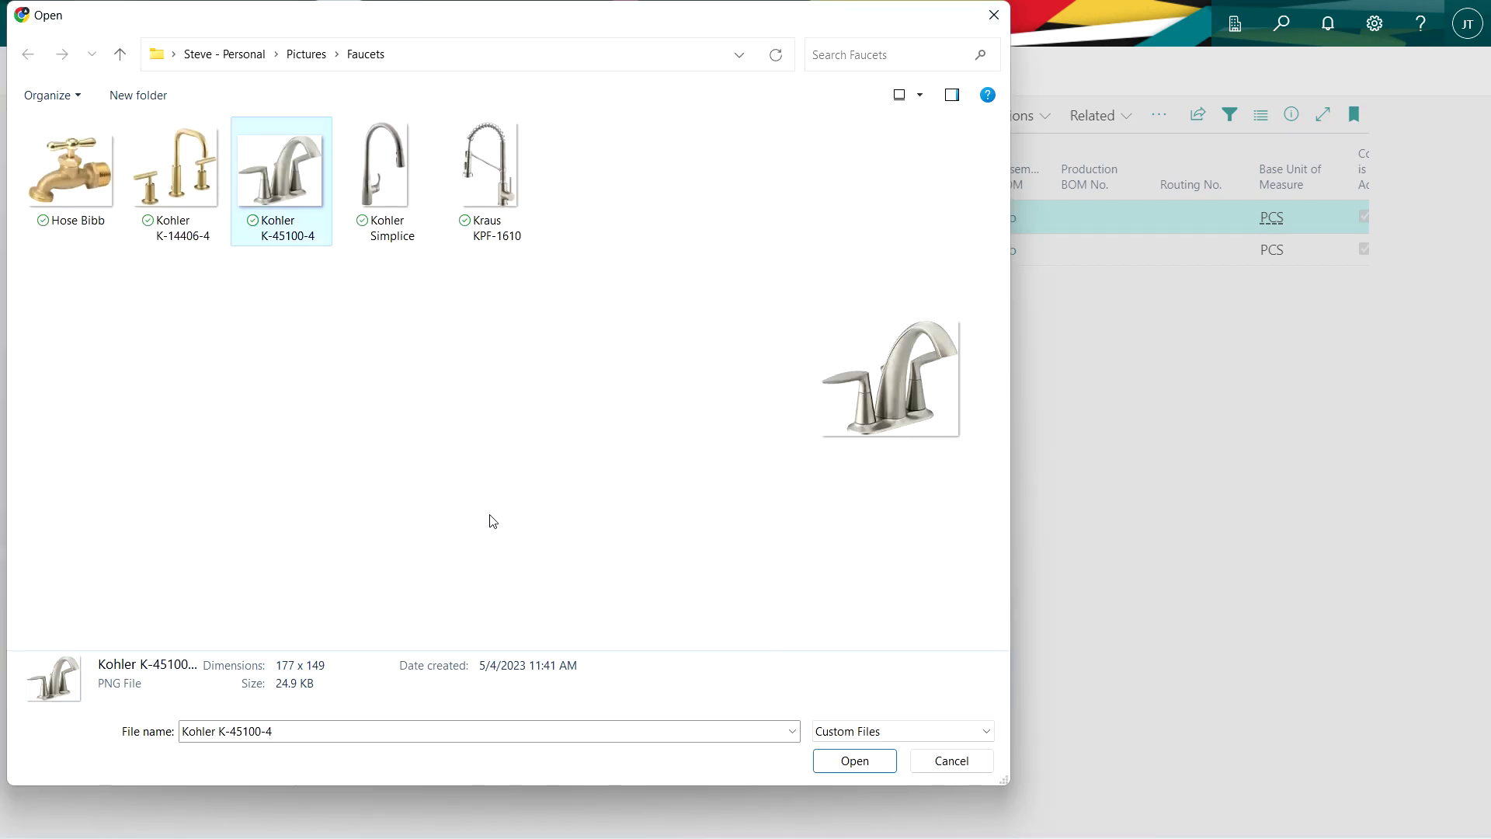
left_click(853, 763)
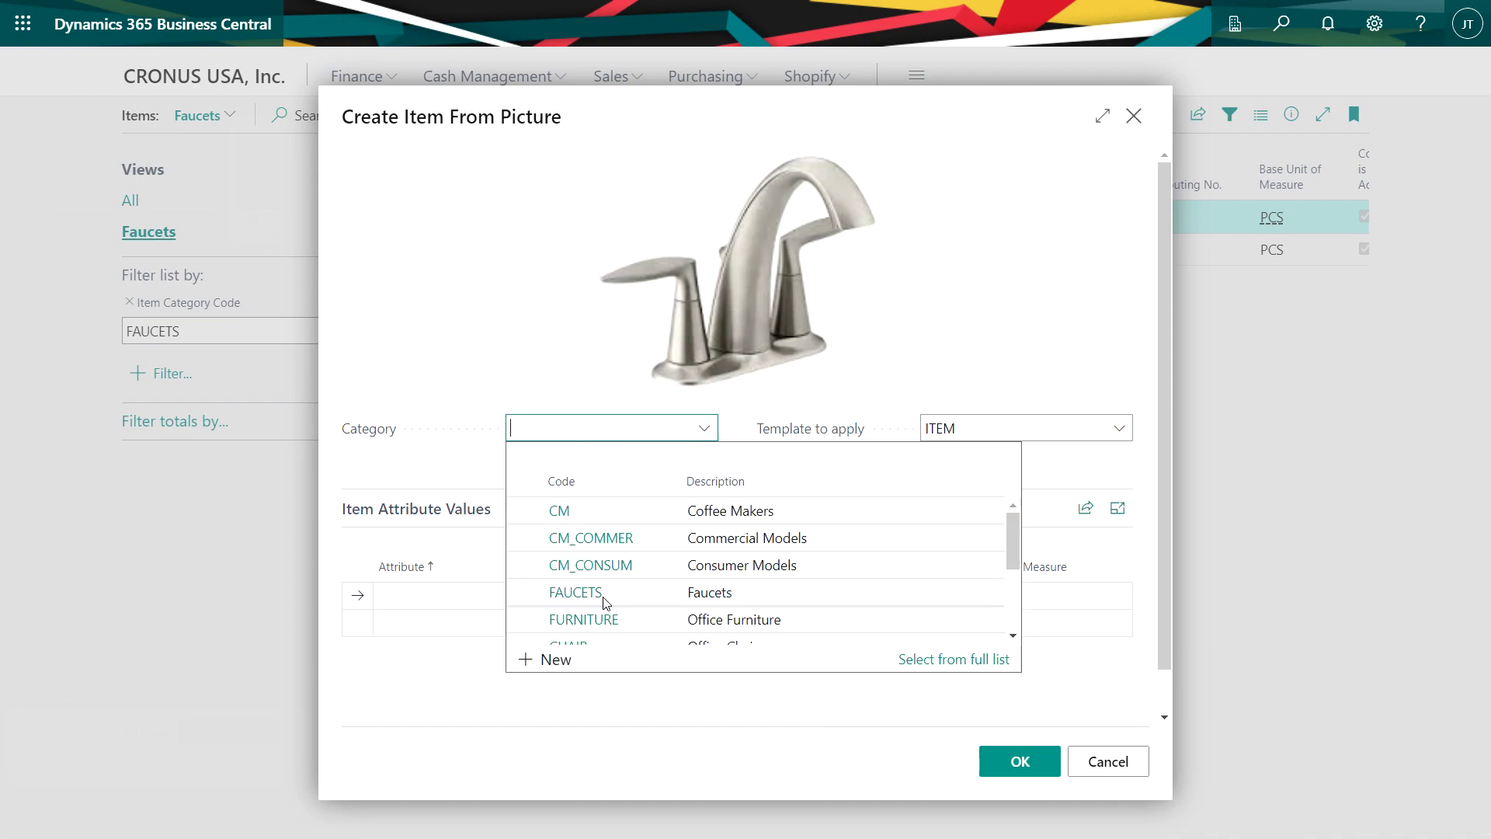
- Create the item in category FAUCETS with Manufacturer Kohler and the remaining attribute values
left_click(577, 595)
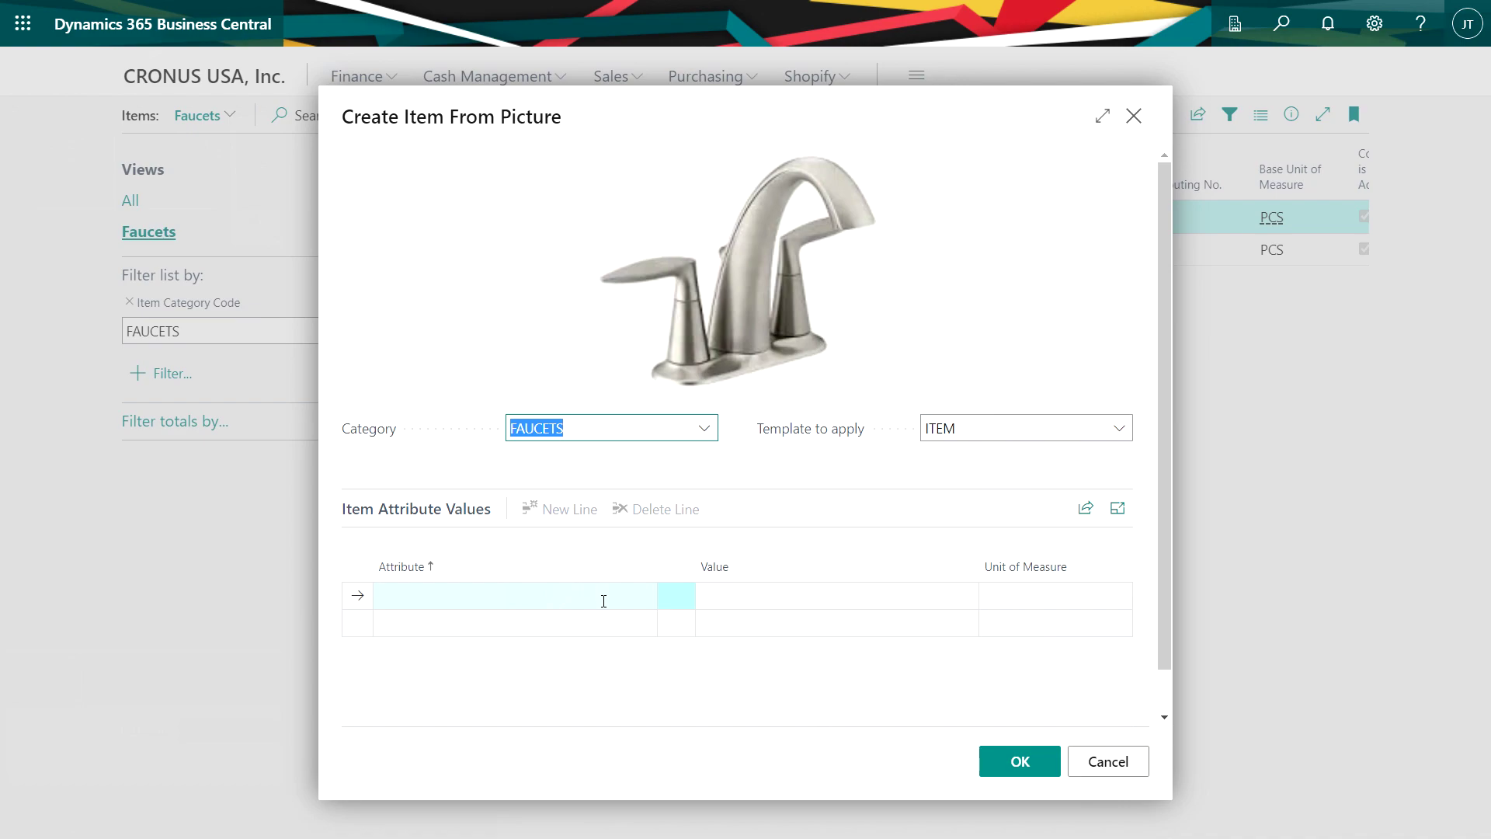
left_click(603, 602)
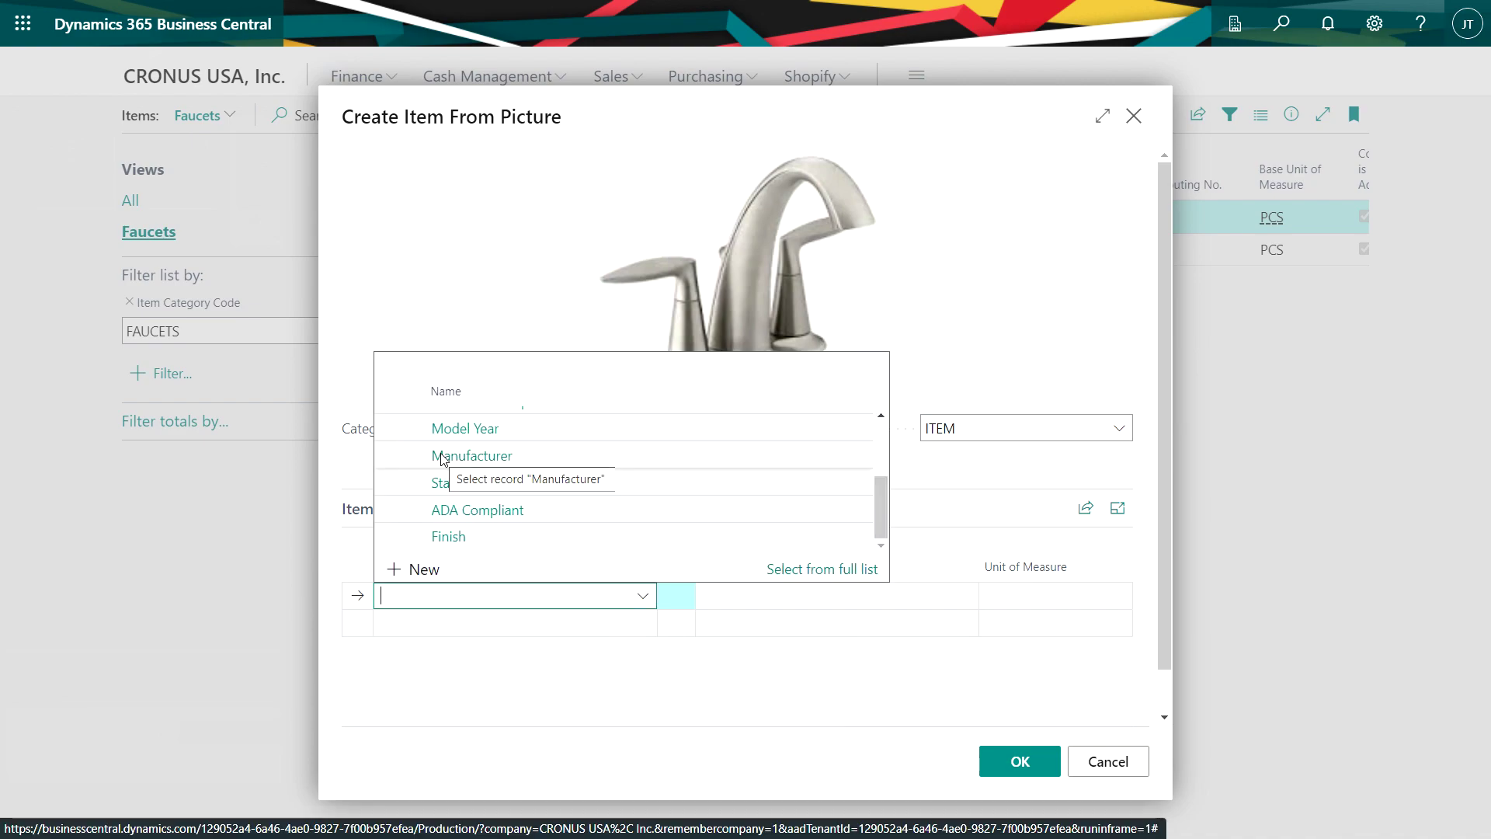
left_click(527, 459)
left_click(932, 600)
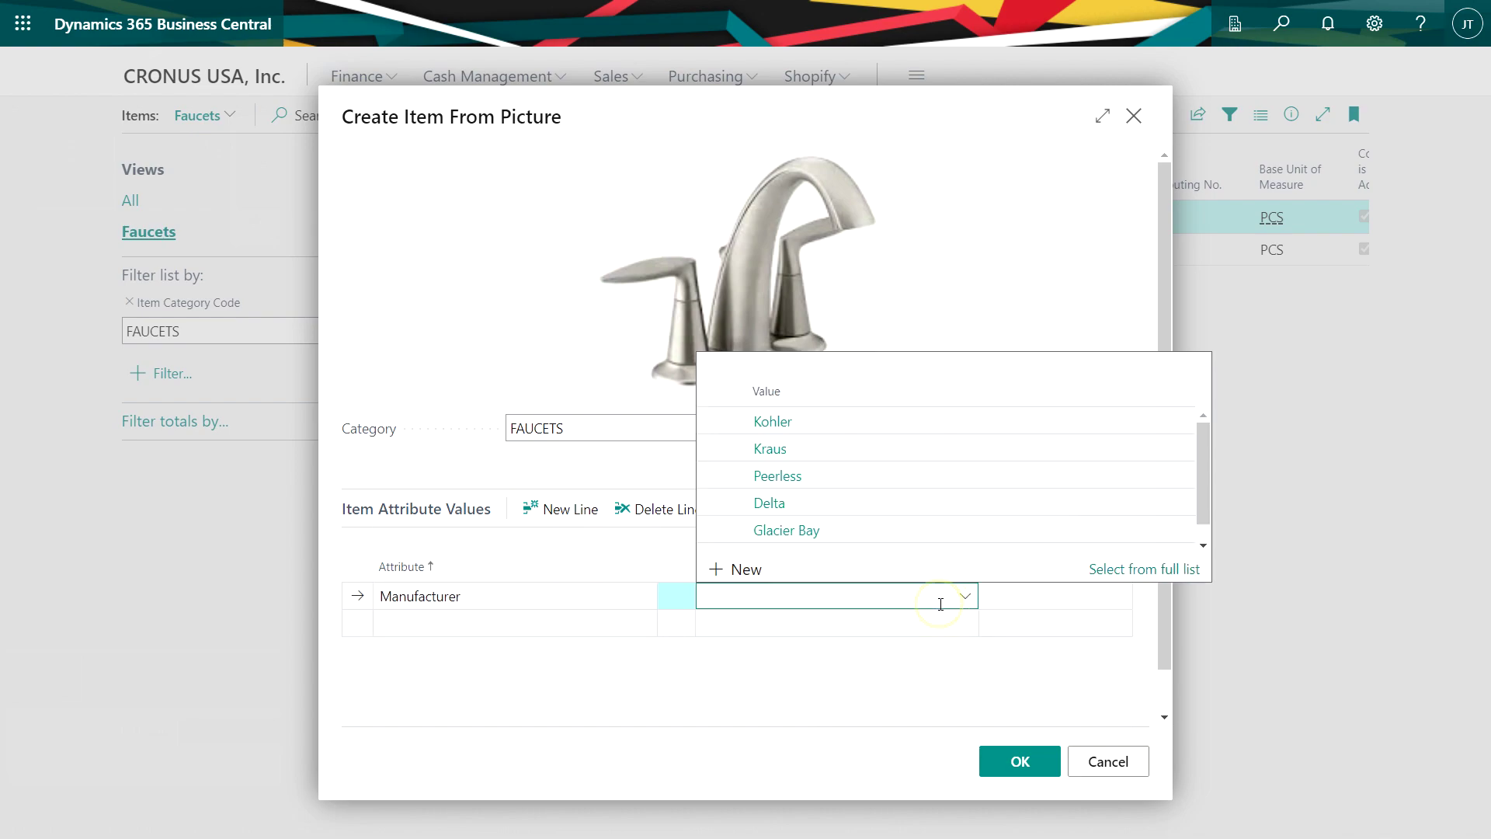
left_click(803, 425)
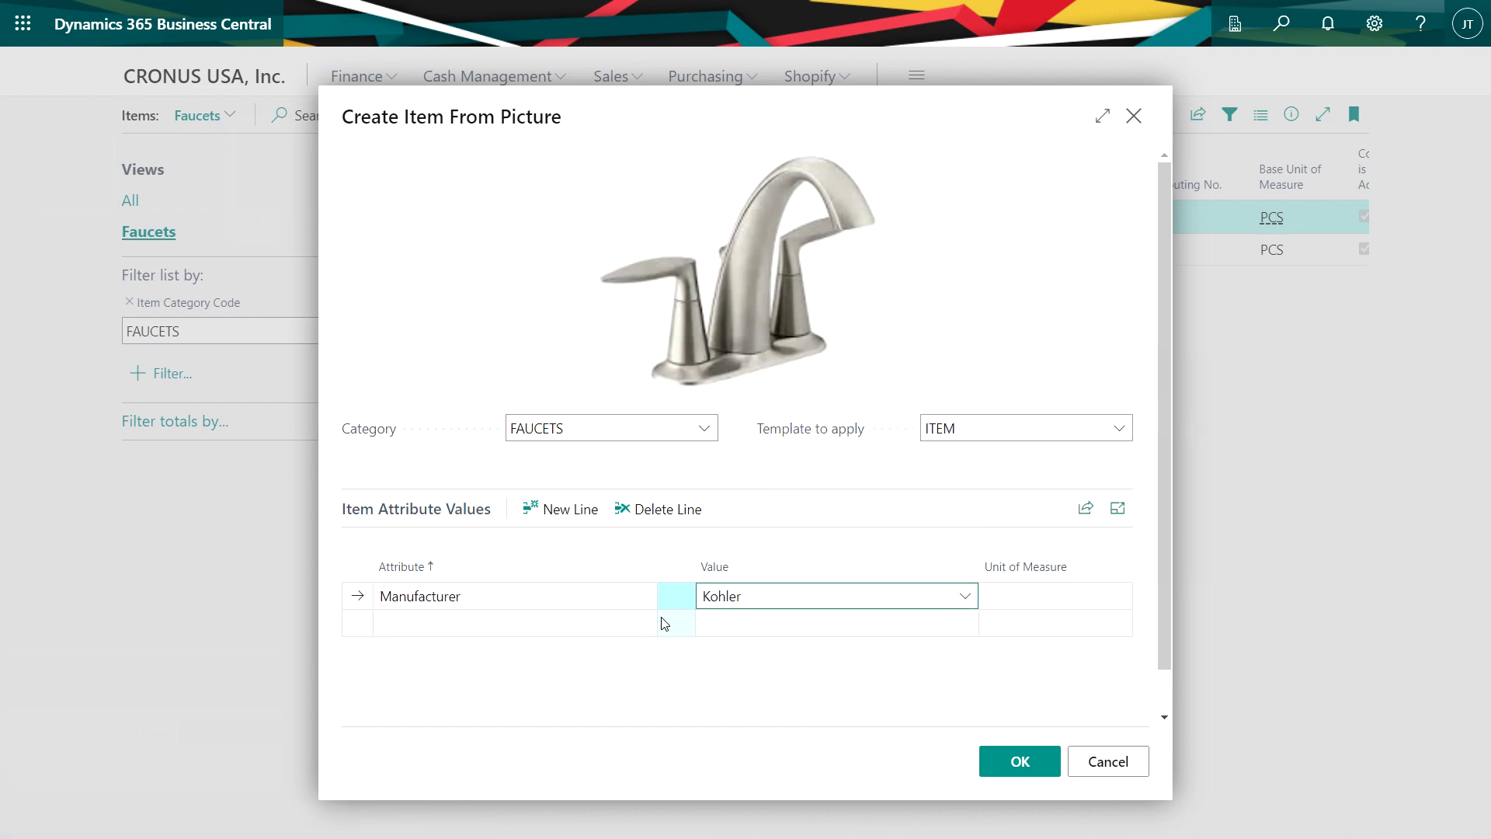
left_click(638, 632)
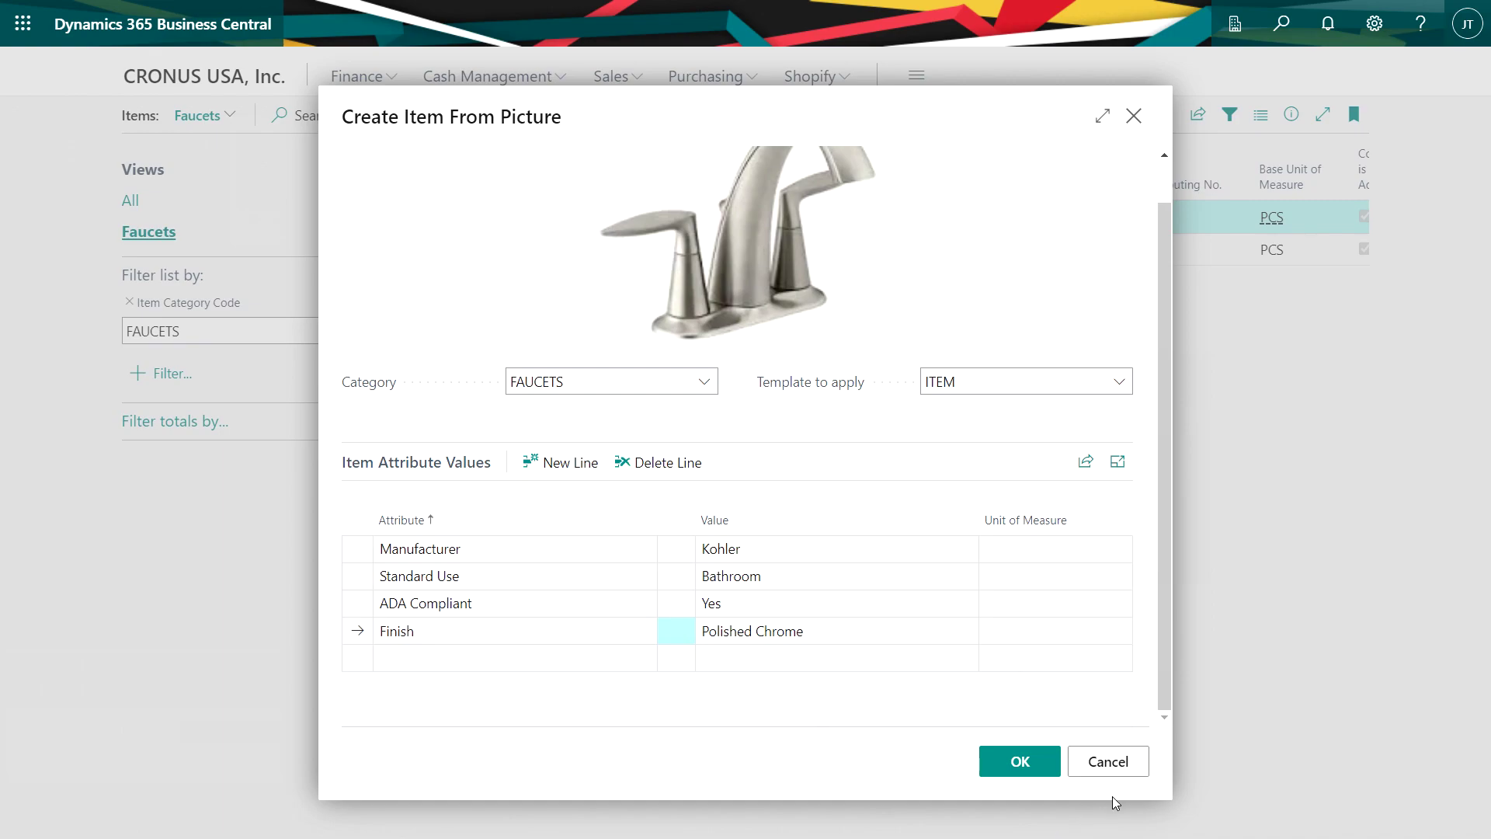
left_click(1023, 762)
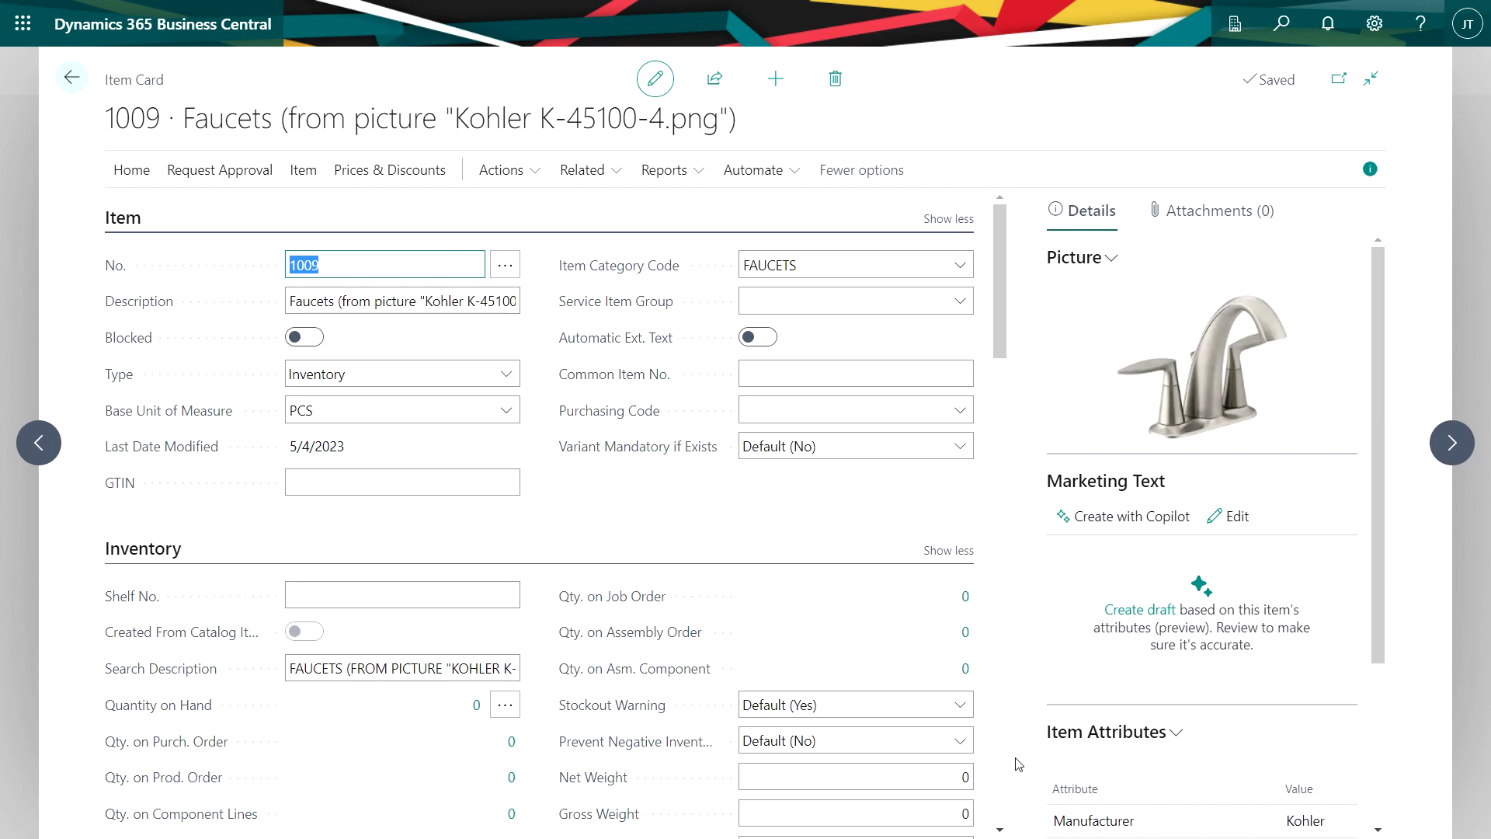
- Renumber item 1009 to K-45100-4-CP and describe it as Kohler Alteo Centerset Bathroom Faucet
left_click(348, 265)
double_click(329, 265)
type("K-45100-4-CP")
key("Tab")
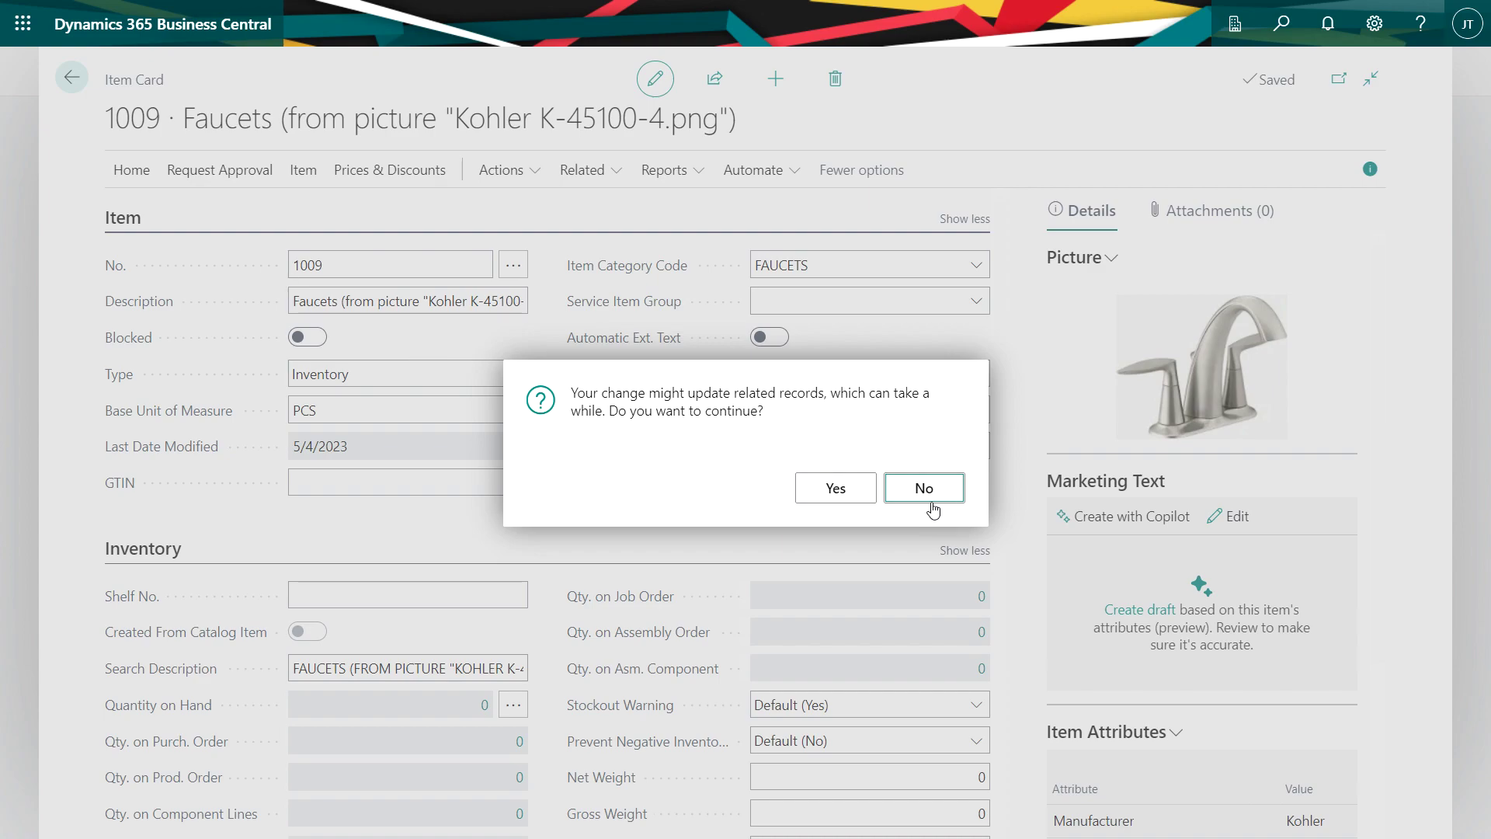
left_click(838, 489)
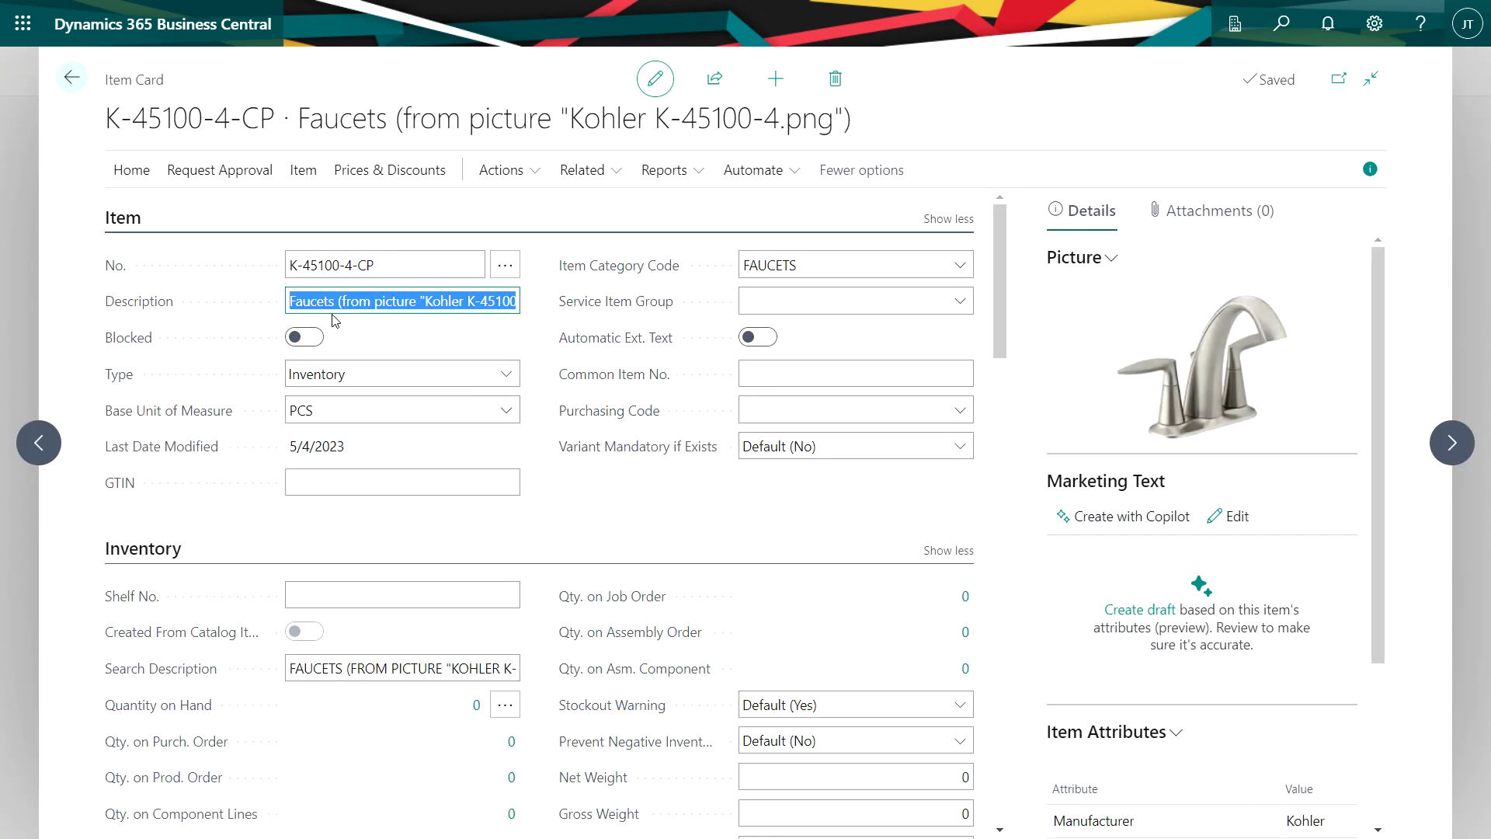
key("ctrl+v")
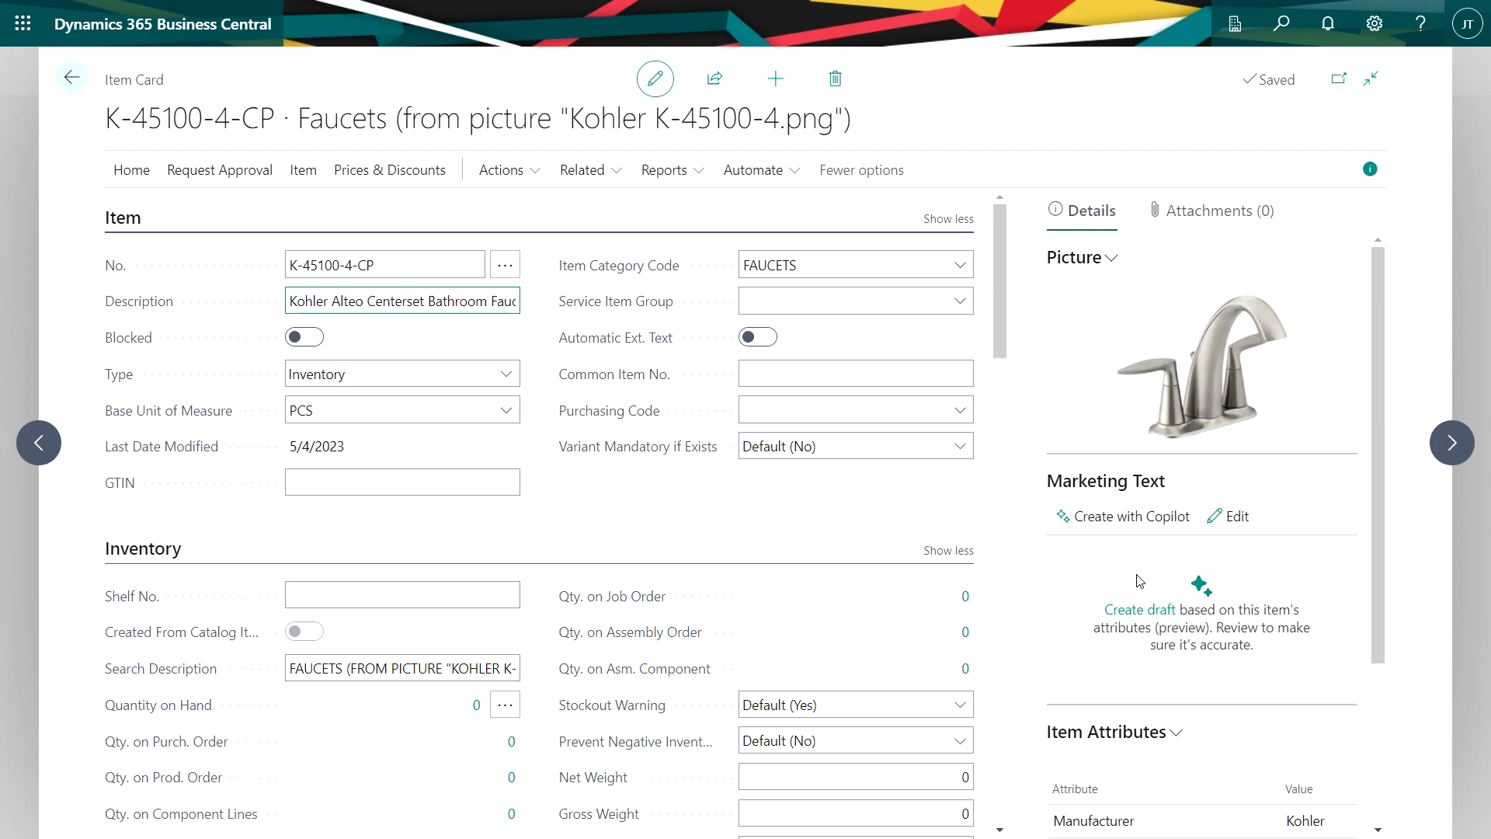
- Generate a Copilot marketing text suggestion from the Details FactBox and open it for editing
left_click(1102, 515)
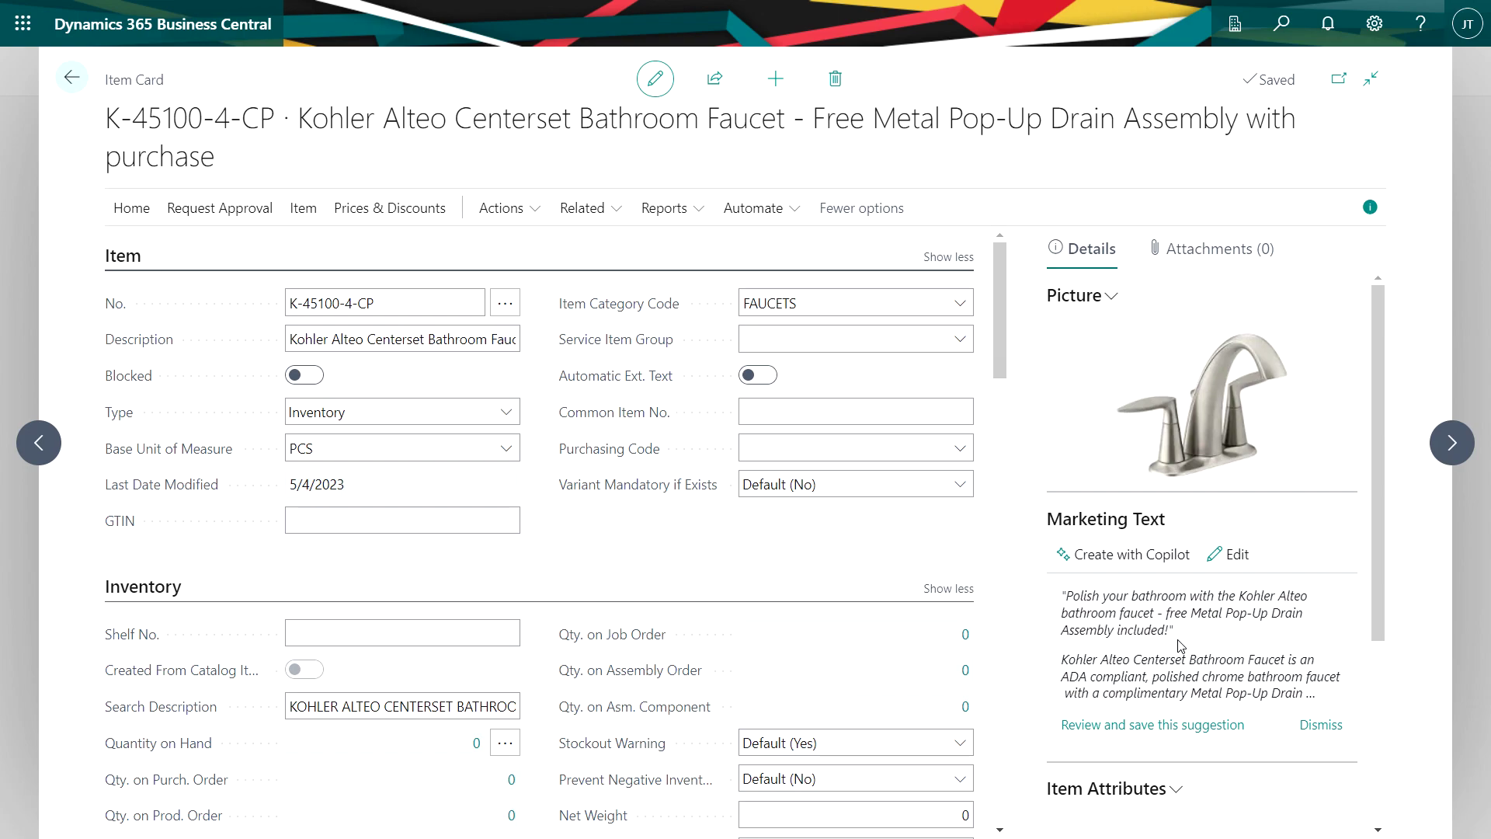
left_click(1236, 555)
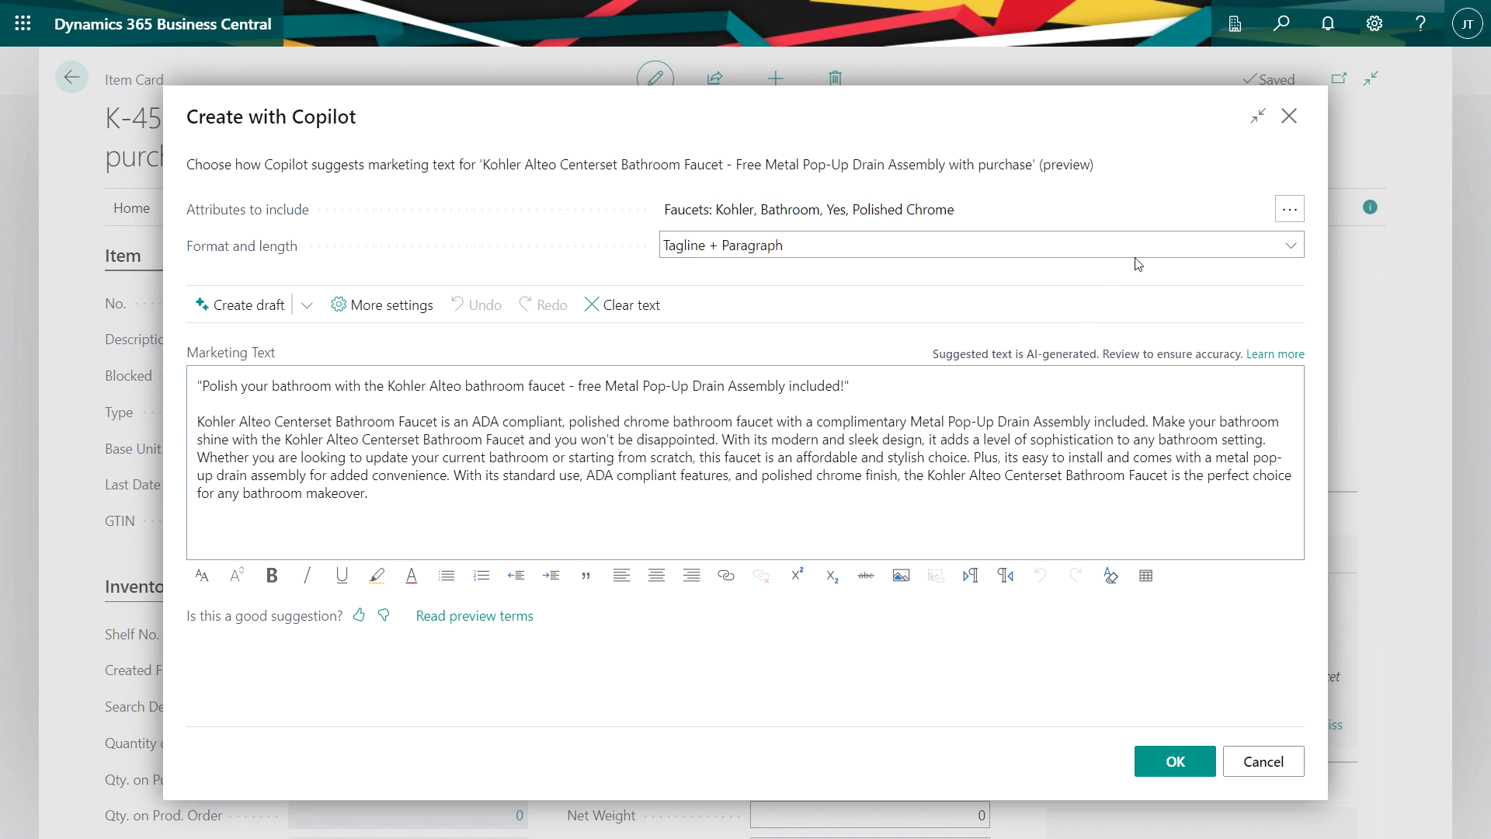
- Keep the Tagline + Paragraph format, clear the old draft and generate a fresh one
left_click(1290, 246)
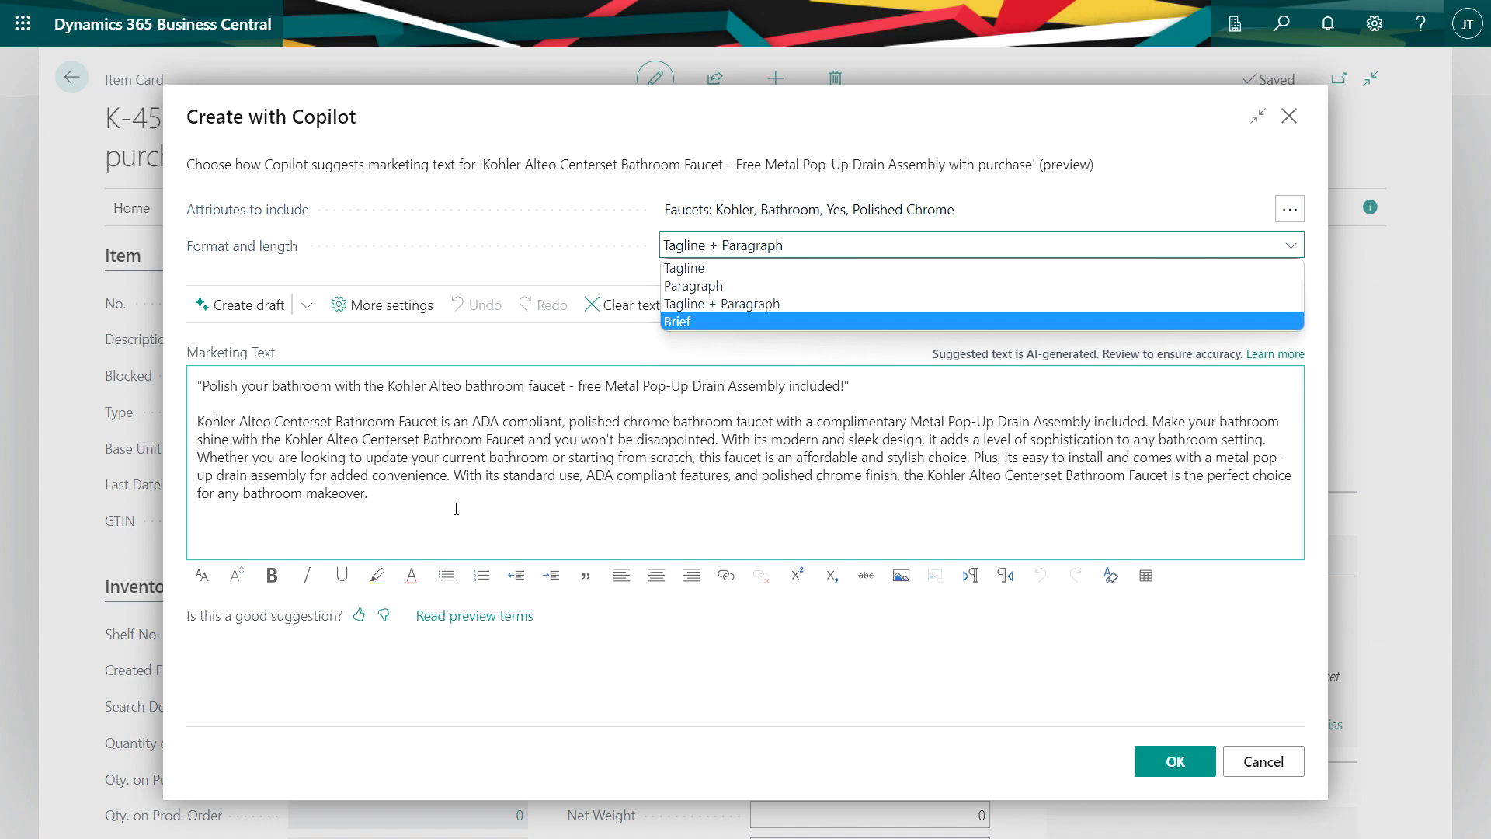
left_click(455, 507)
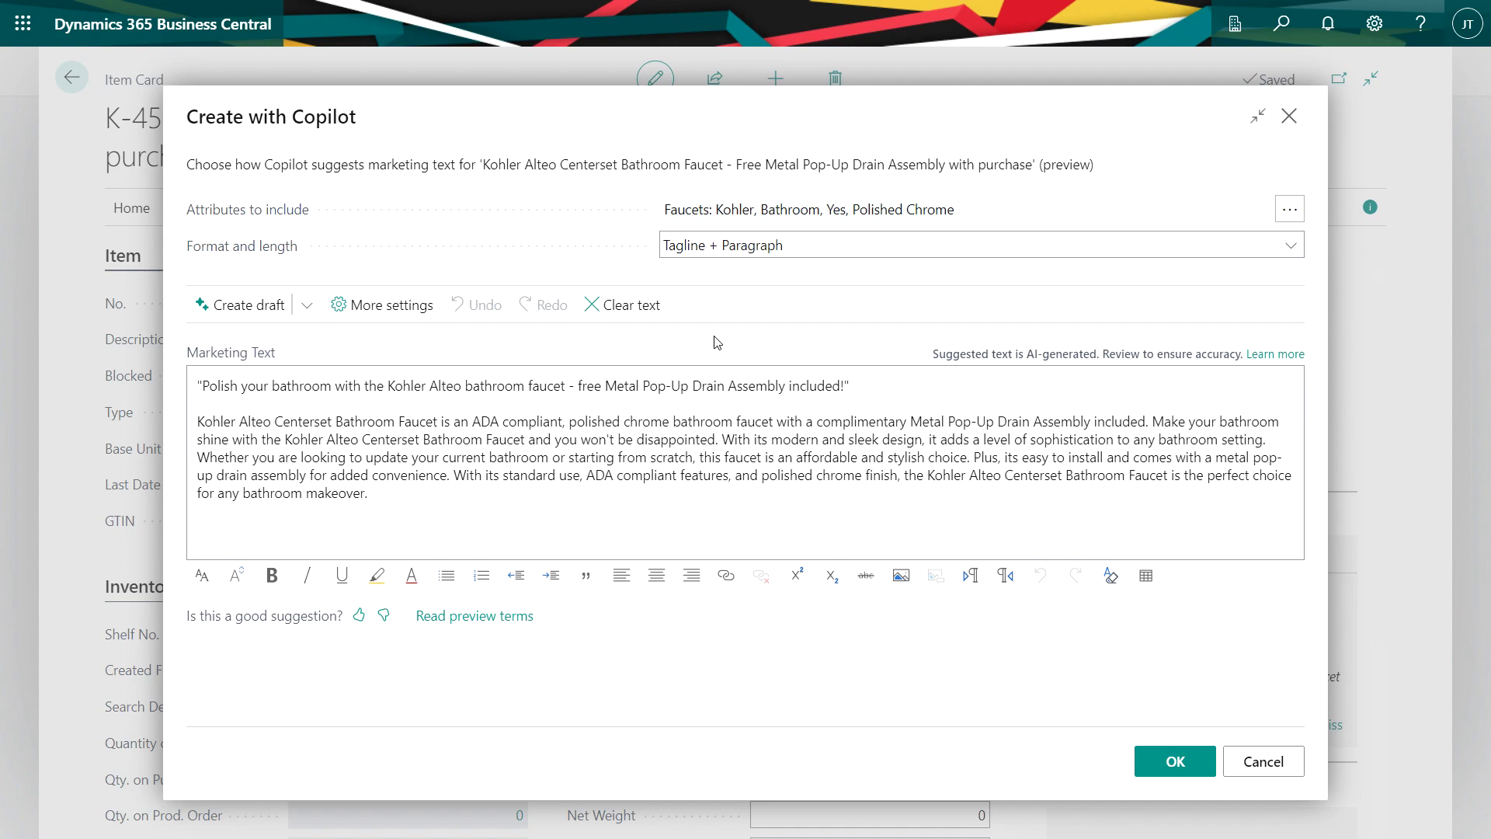
left_click(617, 306)
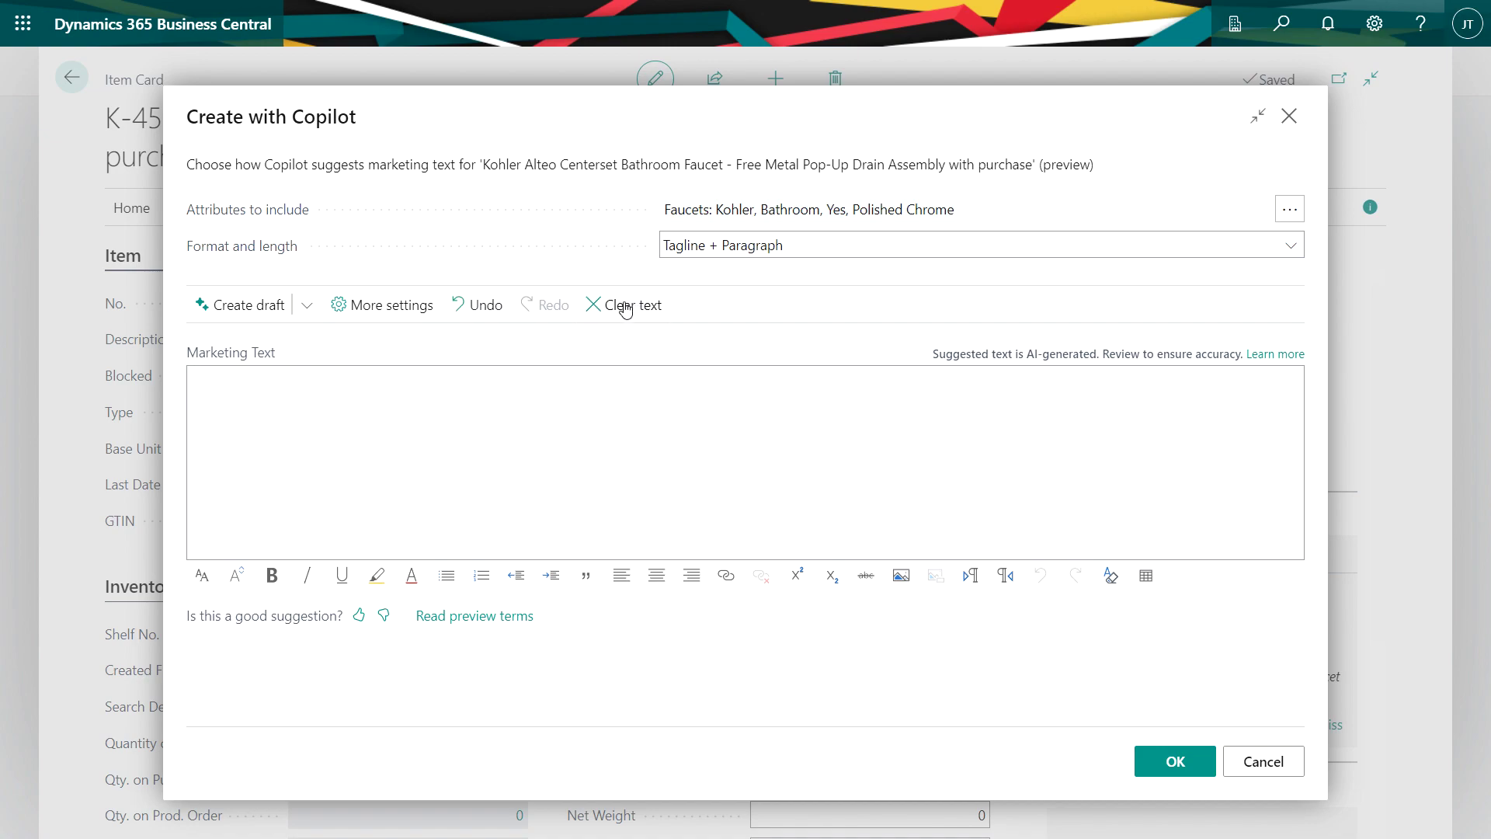
left_click(242, 305)
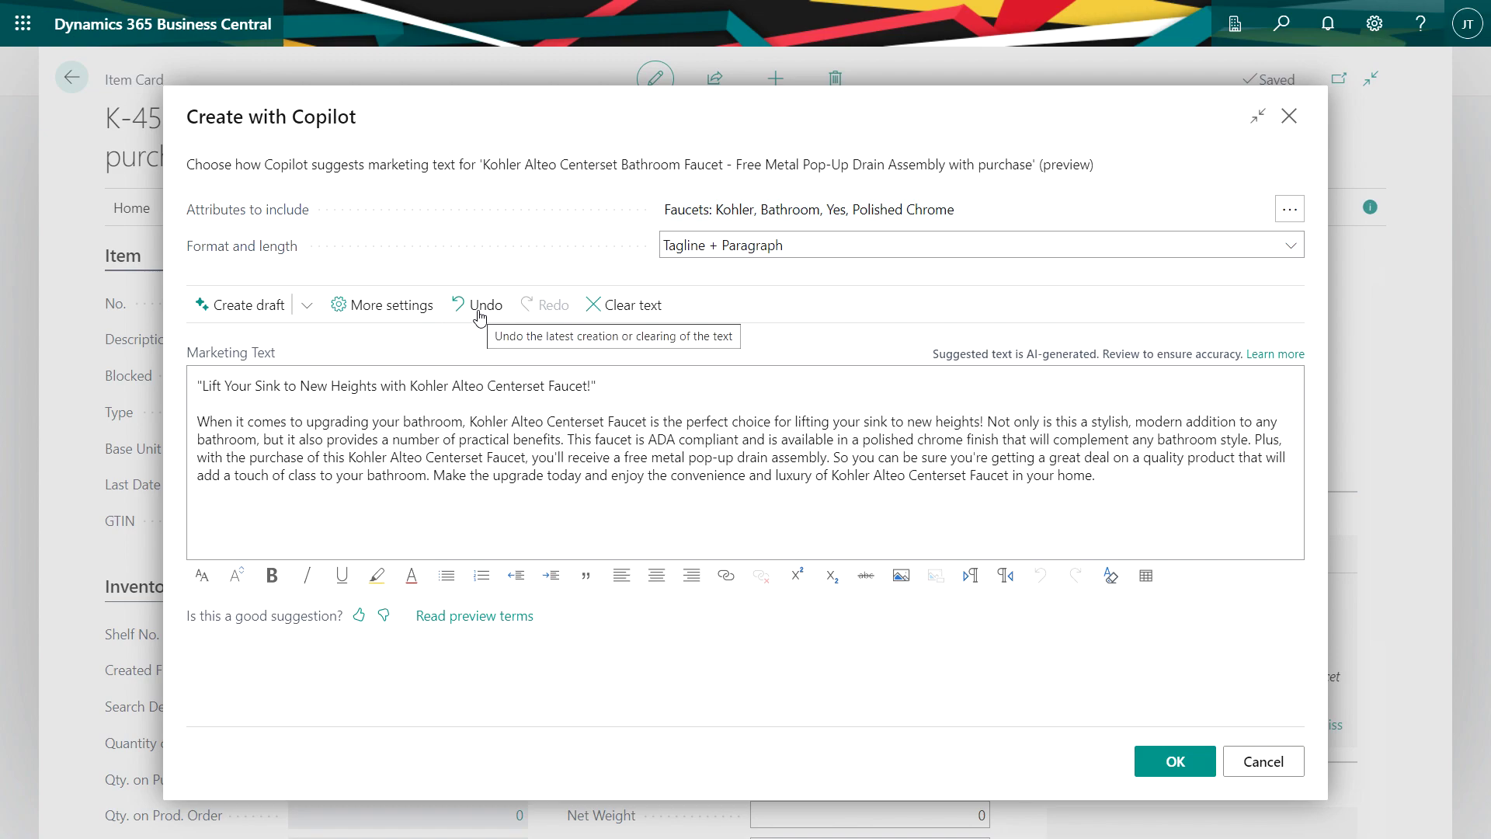
left_click(489, 385)
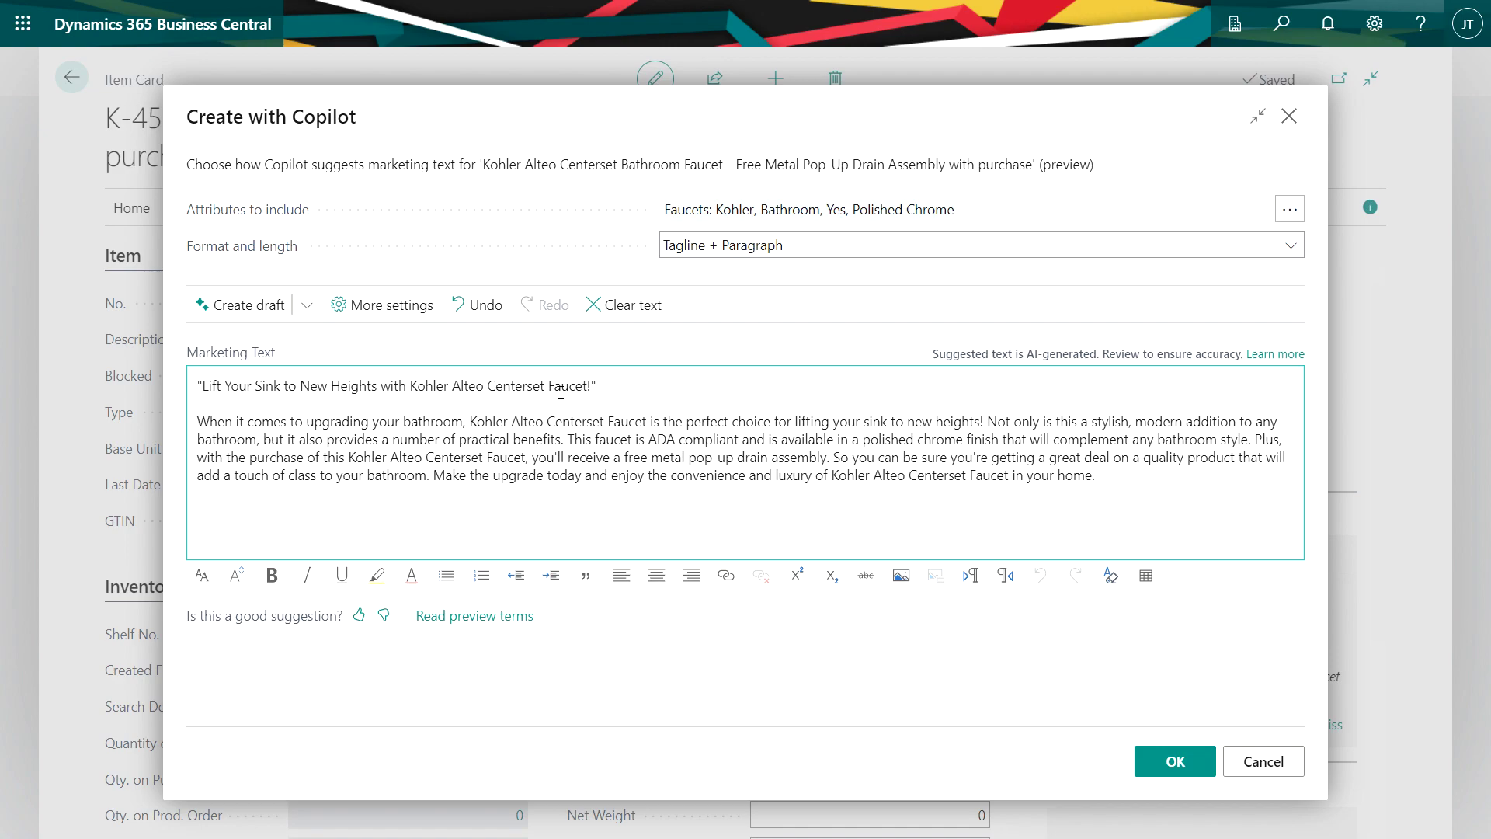
left_click(380, 306)
- Review the emphasis and tone options, keep the Inspiring tone, and accept the marketing text
left_click(1275, 247)
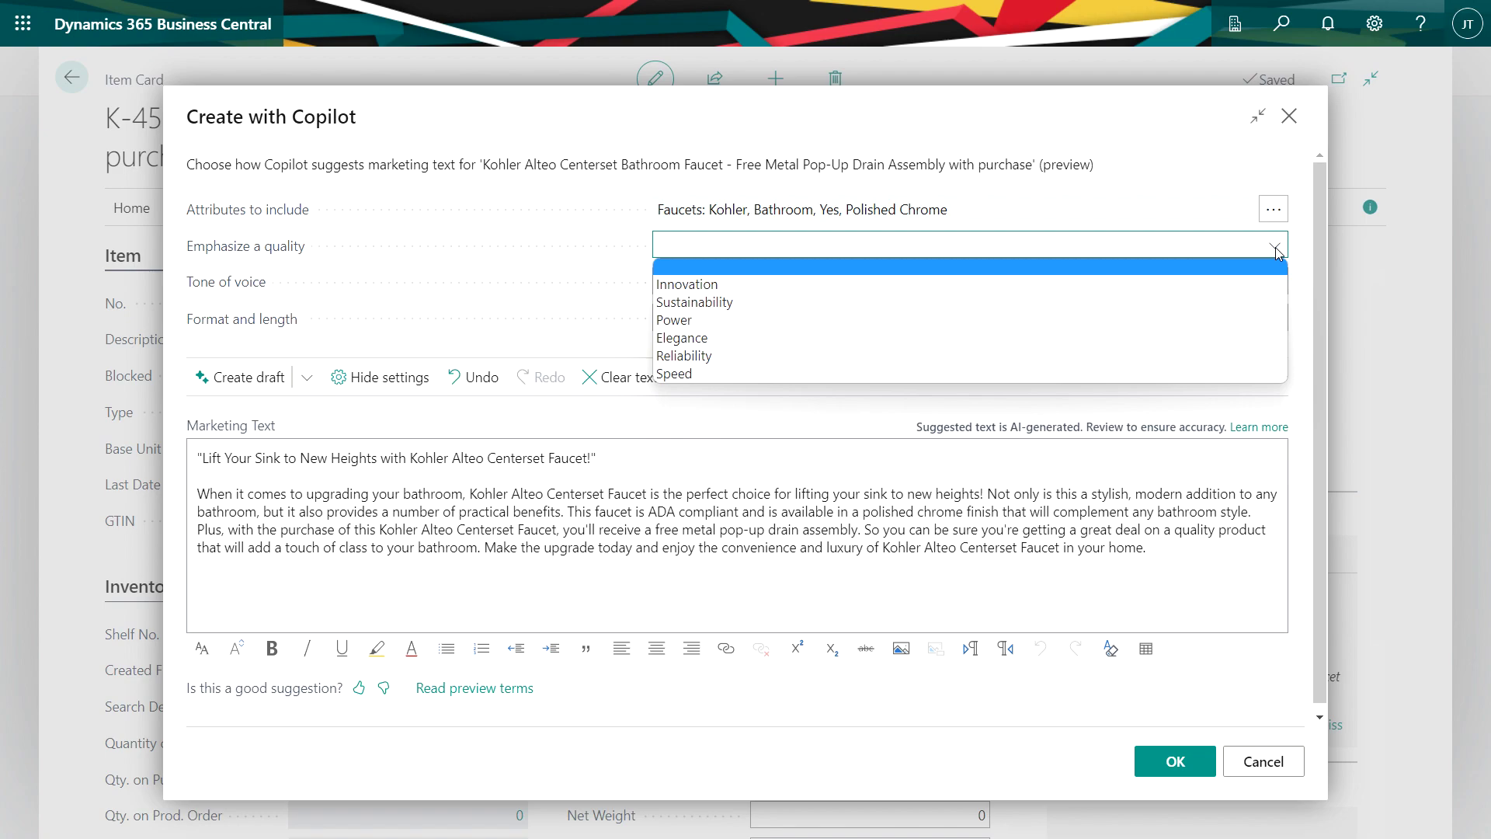
left_click(1276, 247)
left_click(1277, 283)
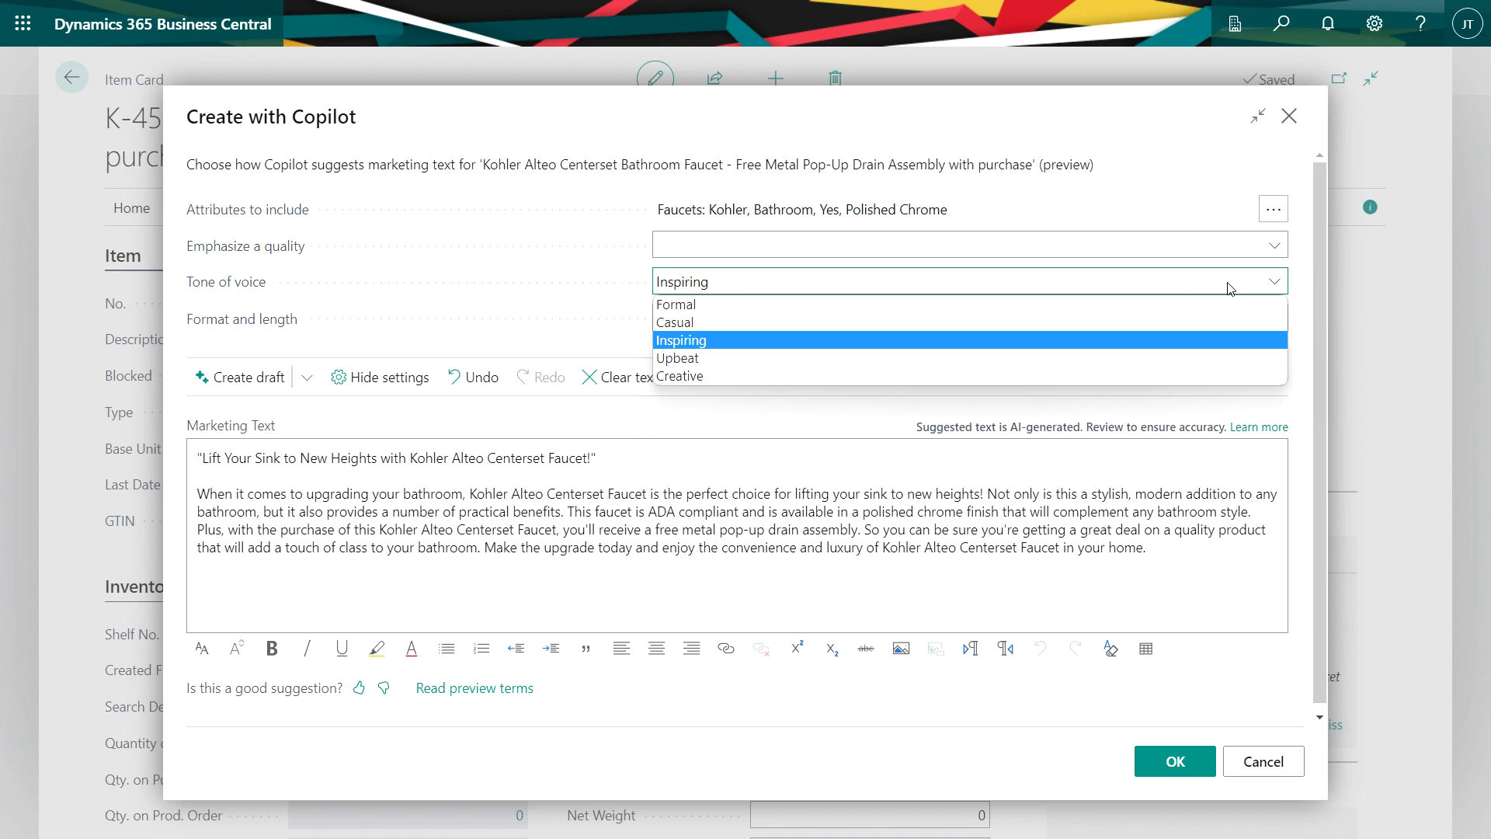
left_click(997, 739)
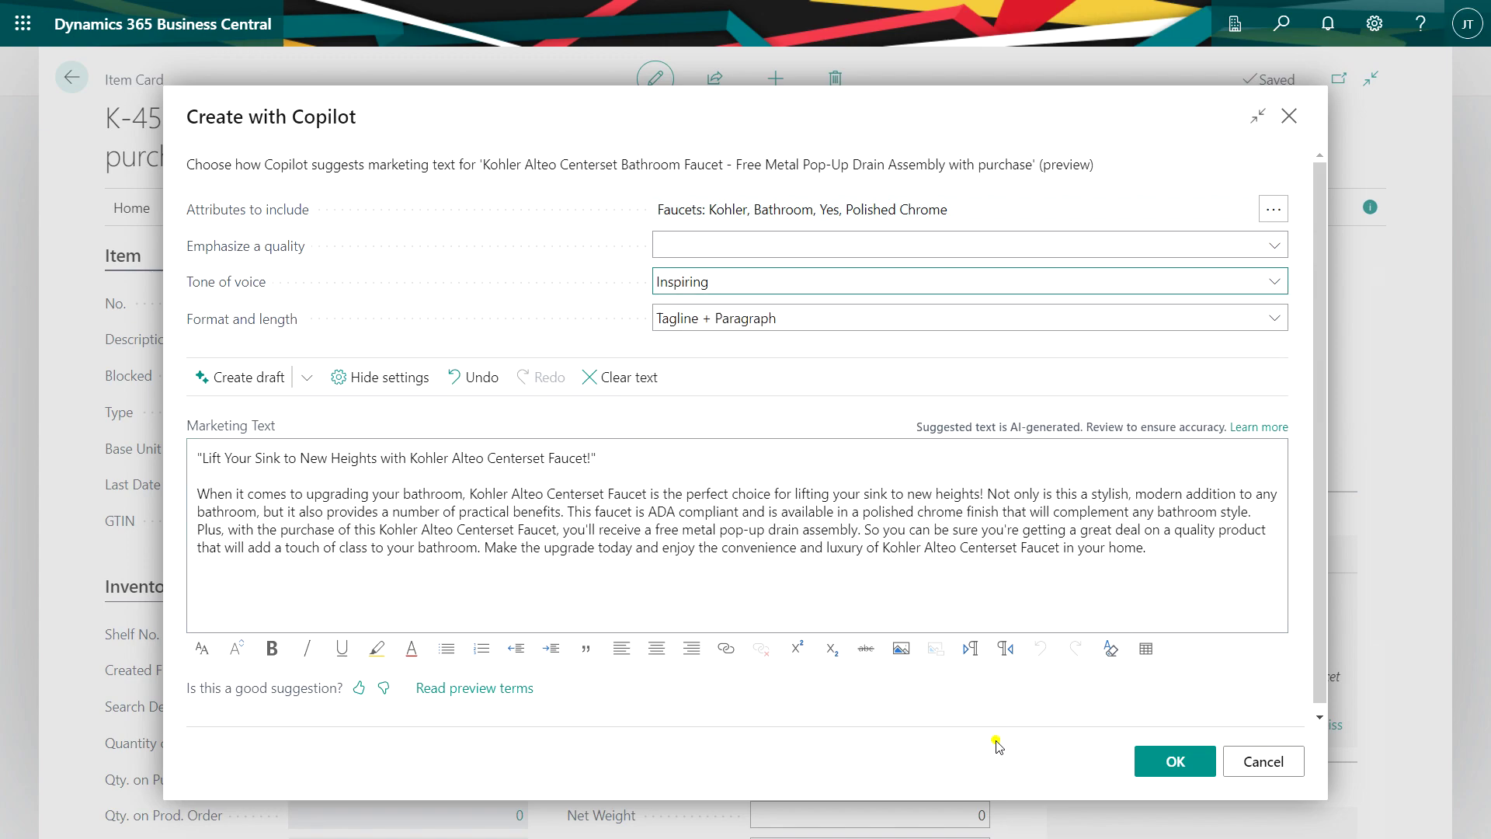
left_click(1165, 761)
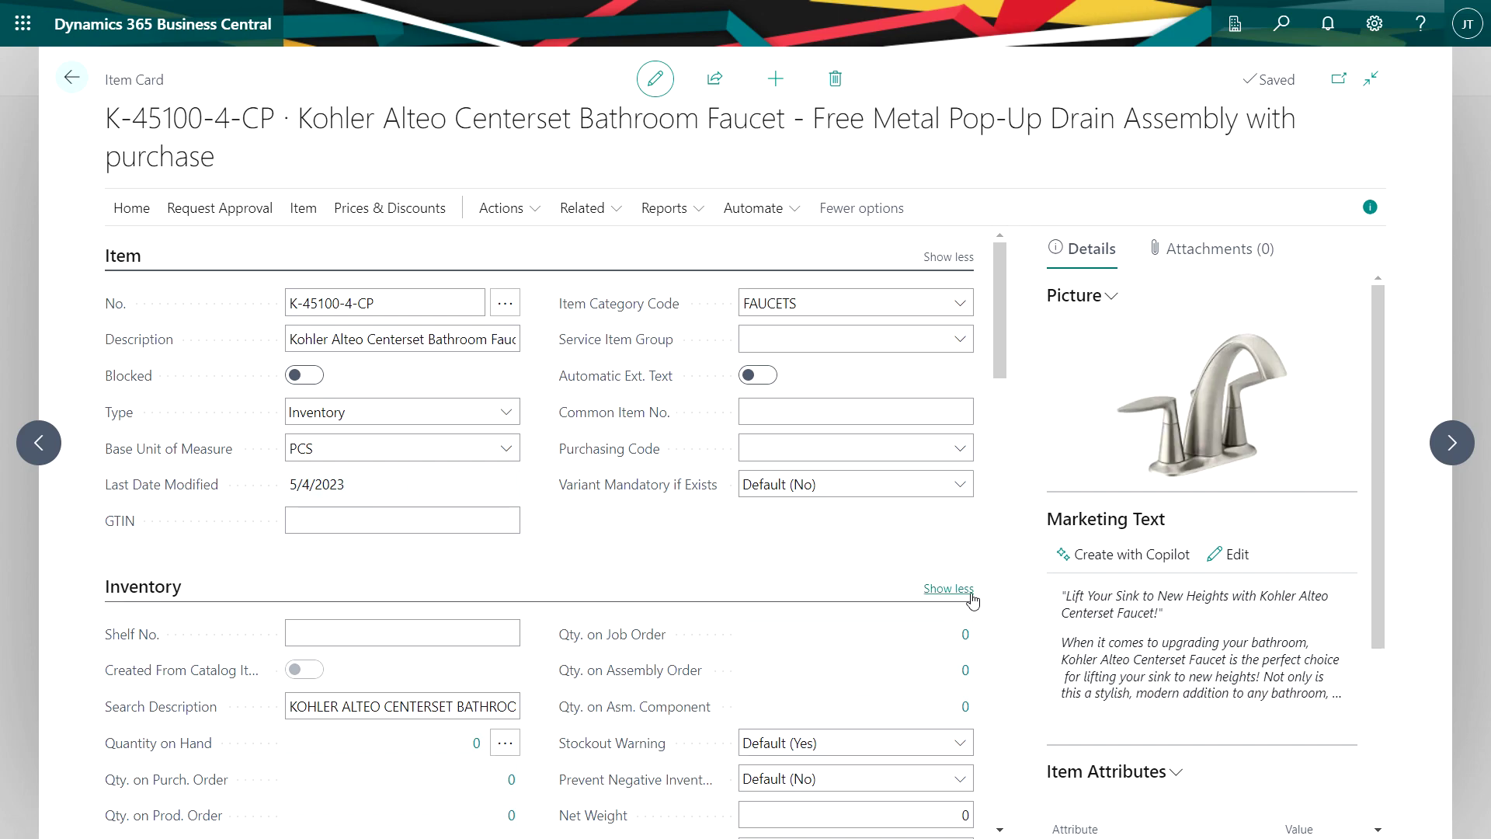
scroll(1008, 654, "down", 2)
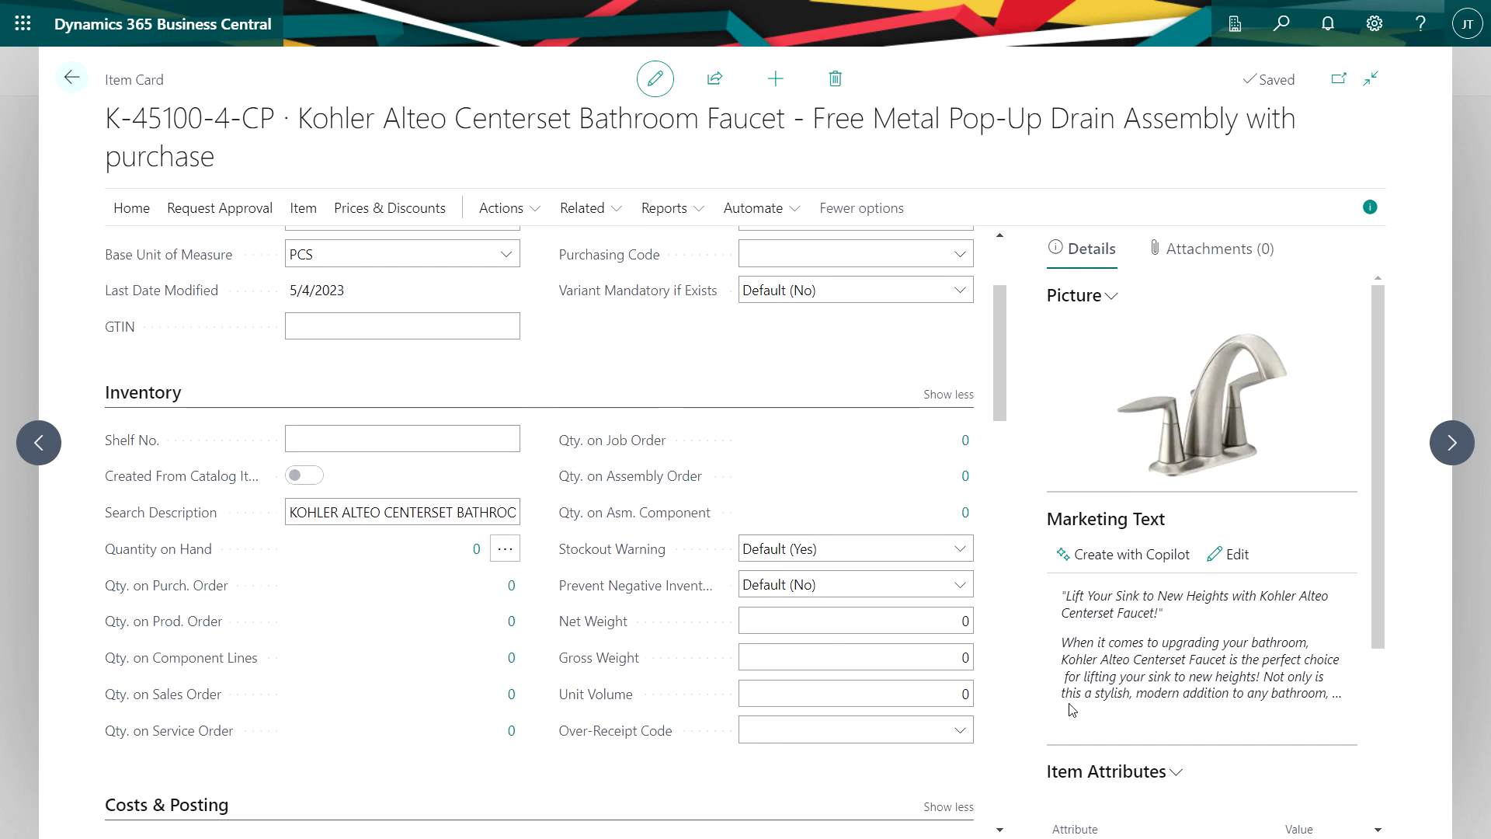
scroll(1143, 666, "down", 3)
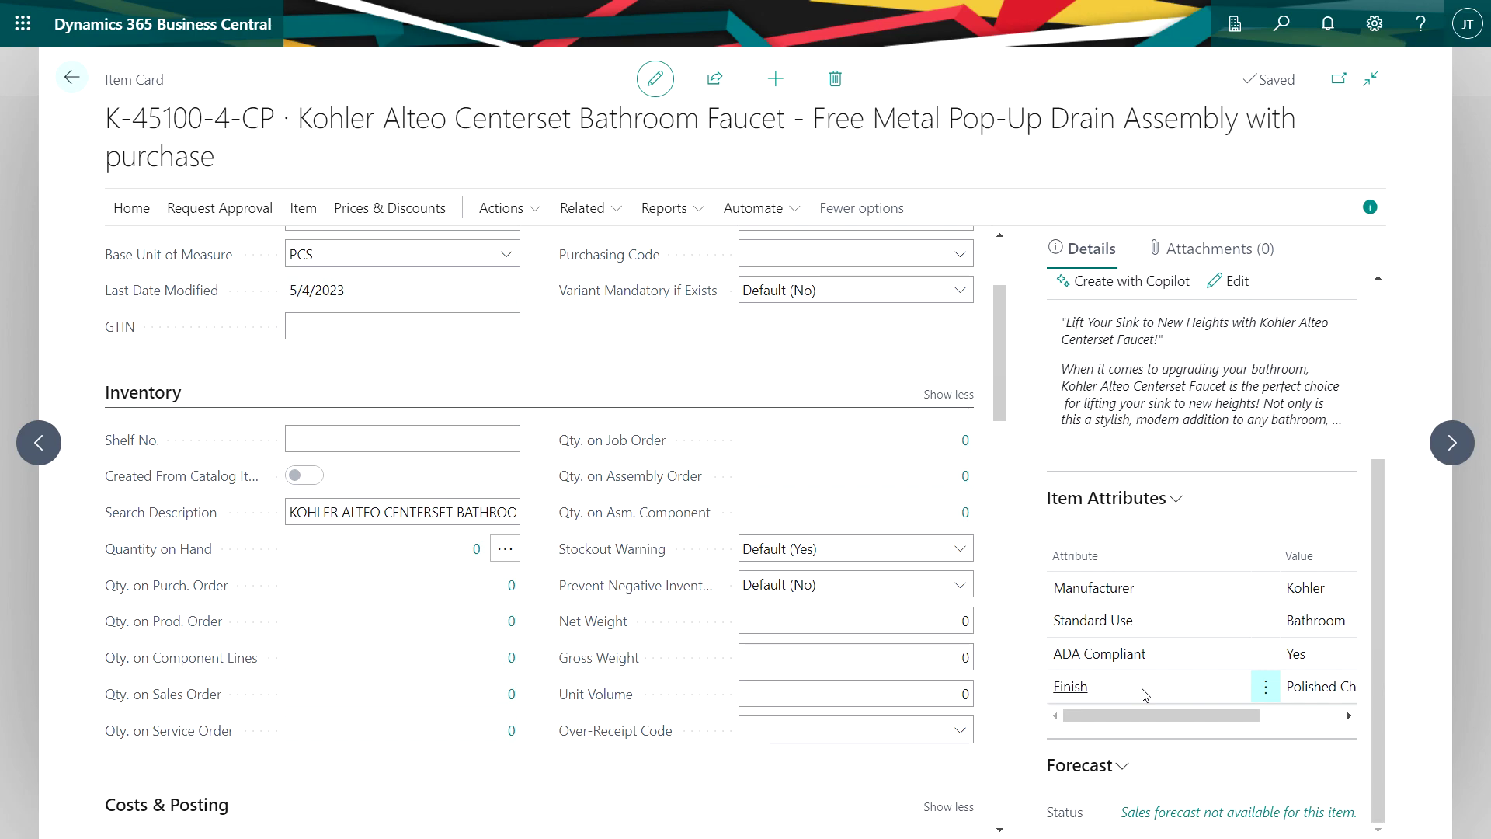
- Close the Kohler faucet item card and return to the item list
key("Escape")
type("copilot")
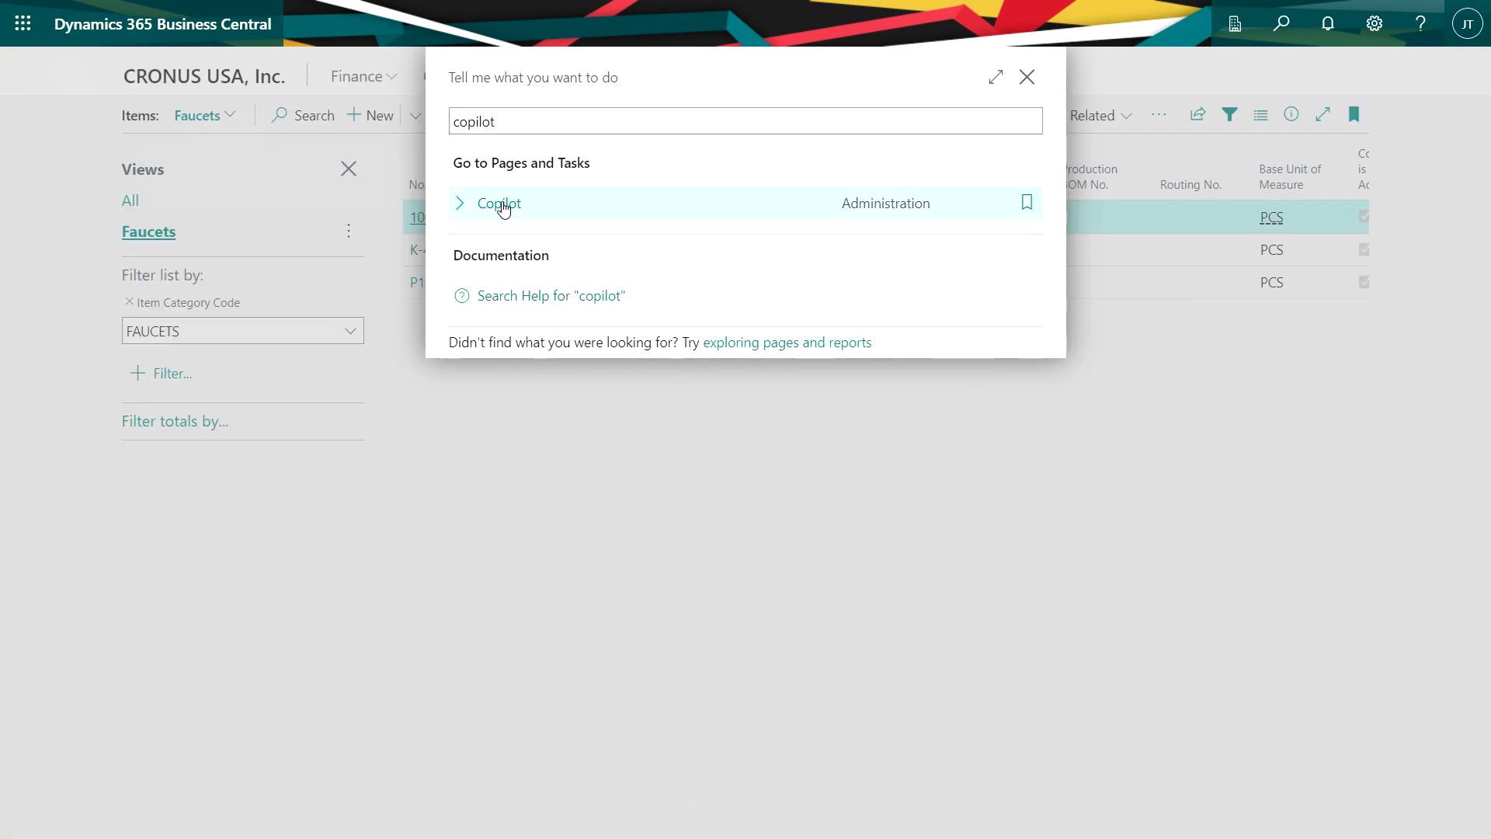
- Open the Copilot page under Administration from the copilot search results
left_click(500, 204)
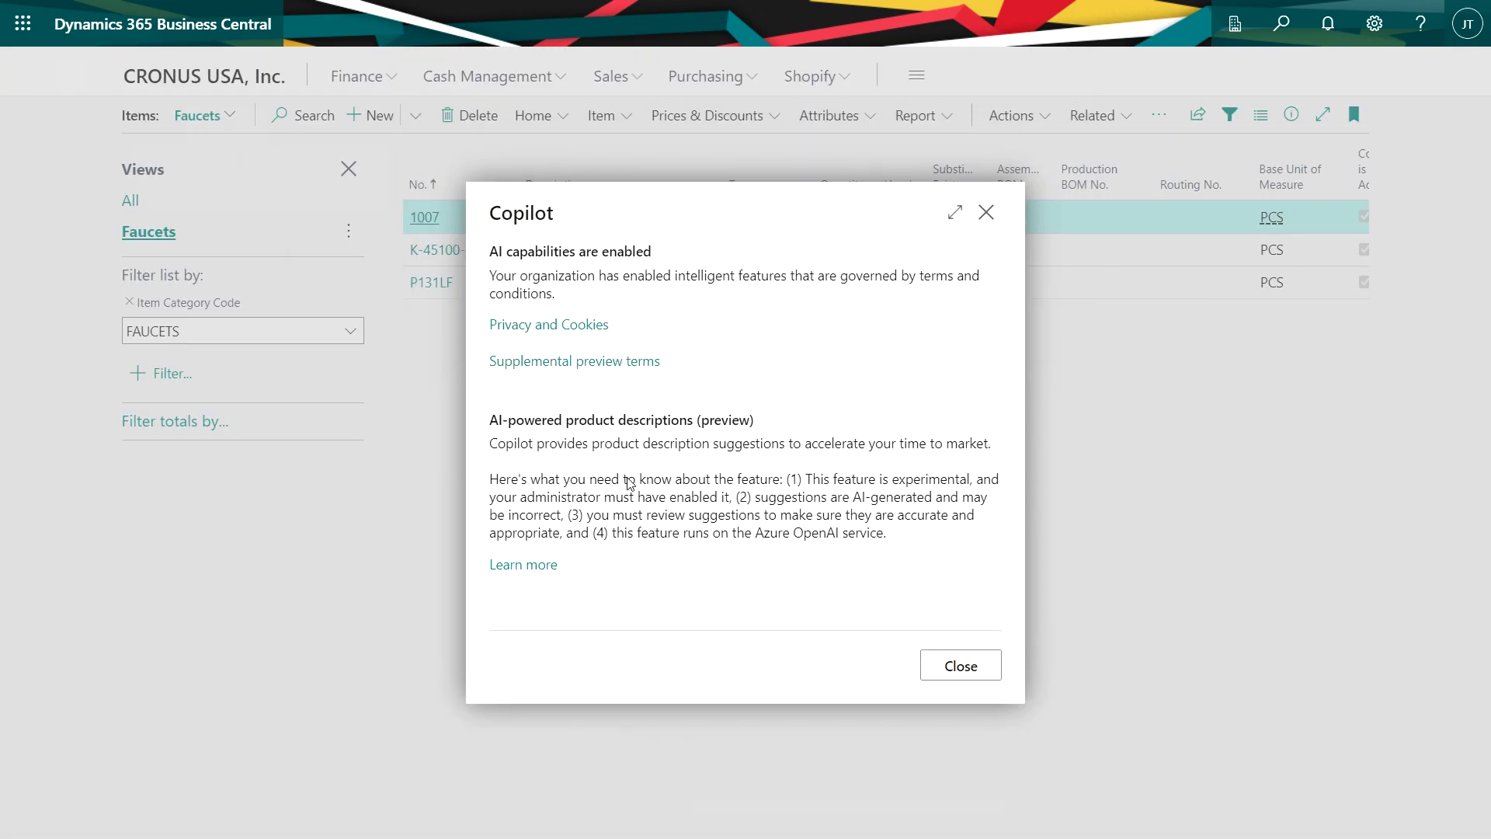